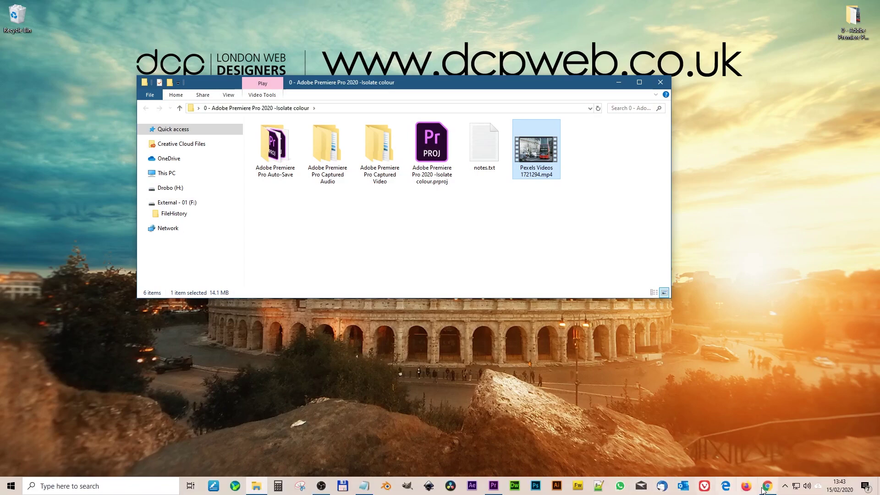
- Switch to Adobe Premiere Pro and create a sequence from Pexels Videos 1721294.mp4 in the empty timeline
{"action": "left_click", "coordinate": [493, 487]}
{"action": "key", "text": "alt+Tab"}
{"action": "left_click_drag", "start_coordinate": [534, 154], "coordinate": [390, 423]}
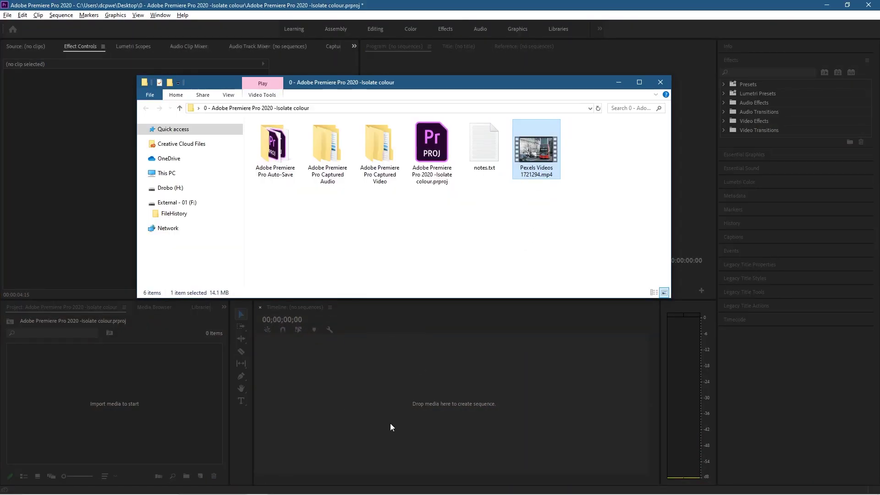
{"action": "left_click", "coordinate": [440, 441]}
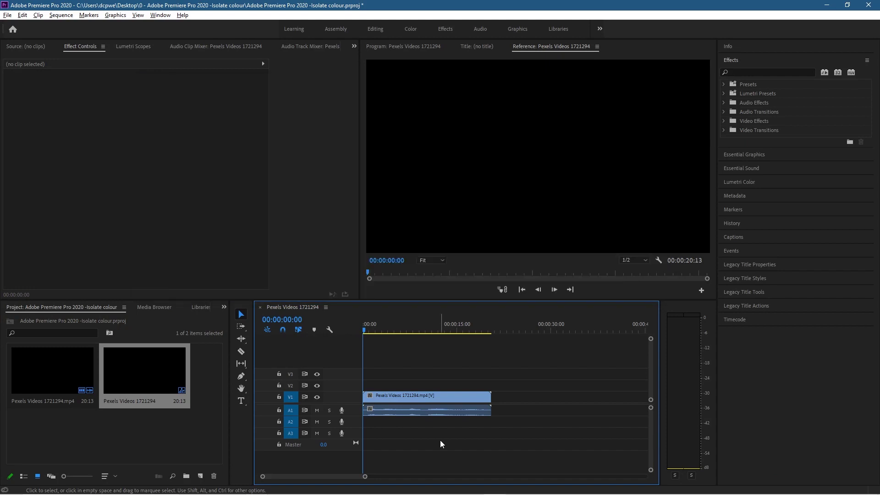
- Unlink the clip's audio from its video and delete the audio part
{"action": "left_click", "coordinate": [414, 411]}
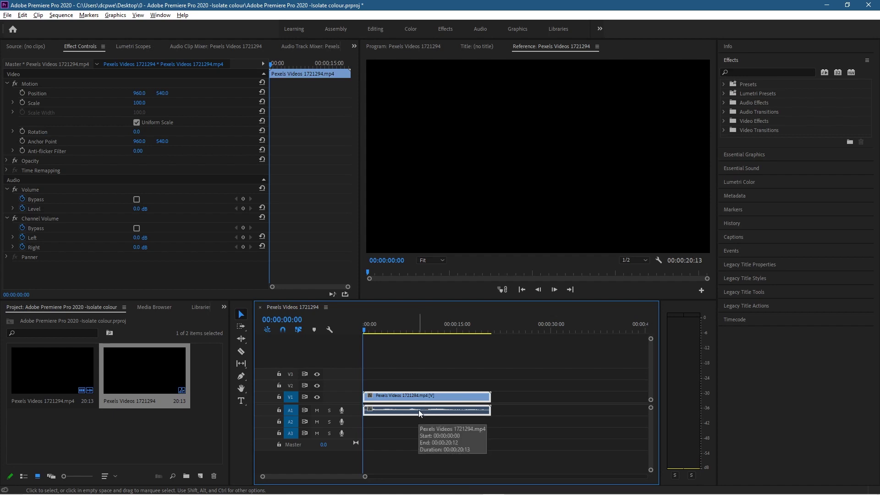
{"action": "right_click", "coordinate": [428, 409]}
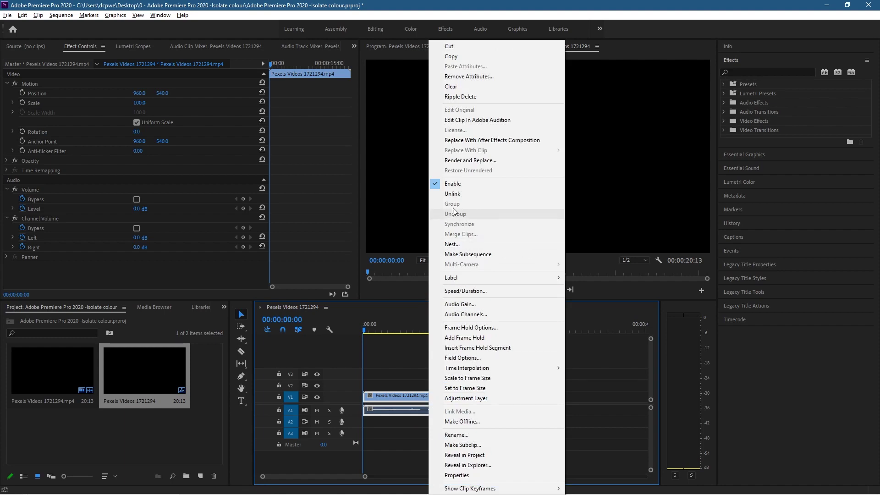
{"action": "left_click", "coordinate": [452, 194]}
{"action": "key", "text": "Delete"}
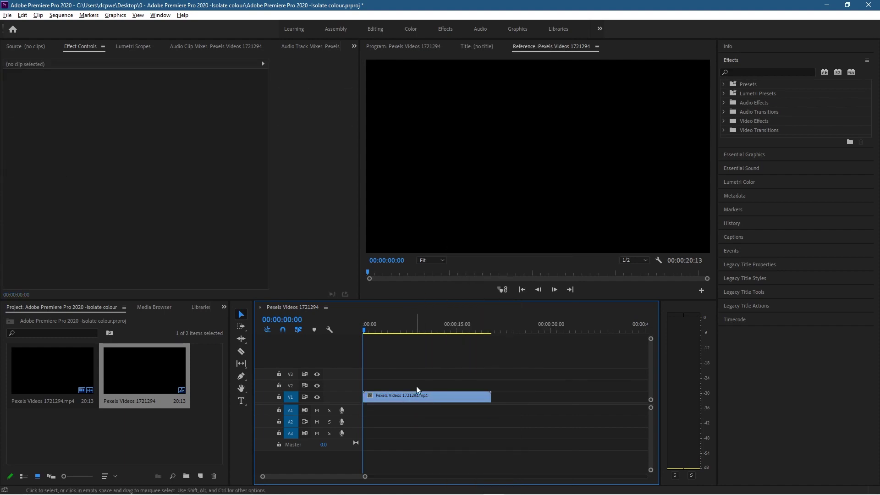
- Split the video clip at 00:00:07:06 and delete the portion after the cut
{"action": "left_click_drag", "start_coordinate": [367, 330], "coordinate": [409, 339]}
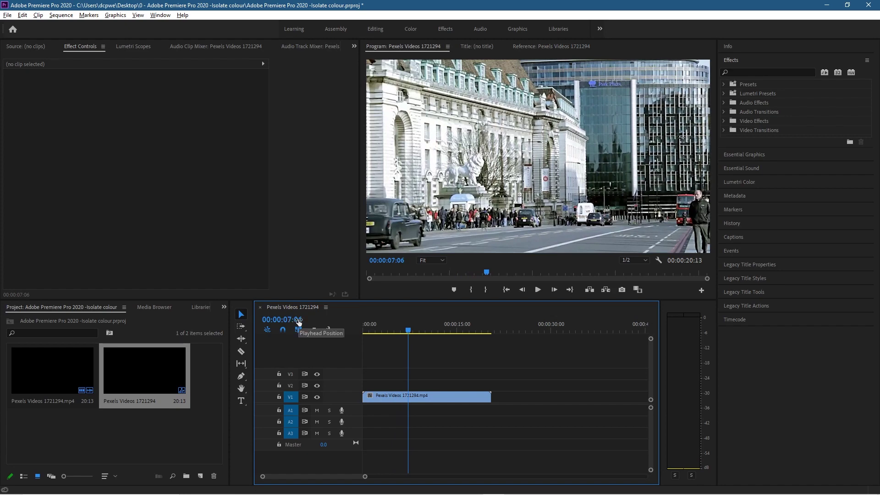
{"action": "left_click", "coordinate": [456, 398]}
{"action": "left_click", "coordinate": [240, 351]}
{"action": "left_click", "coordinate": [409, 398]}
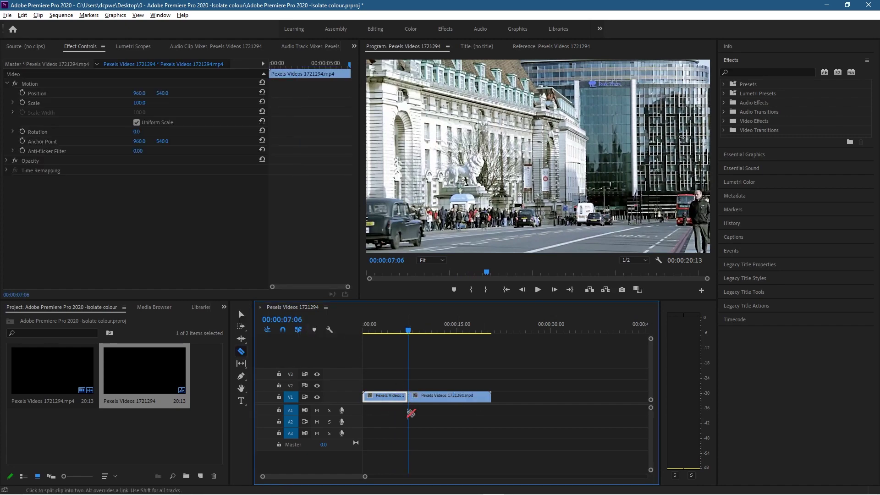
{"action": "left_click", "coordinate": [241, 314]}
{"action": "left_click", "coordinate": [447, 397]}
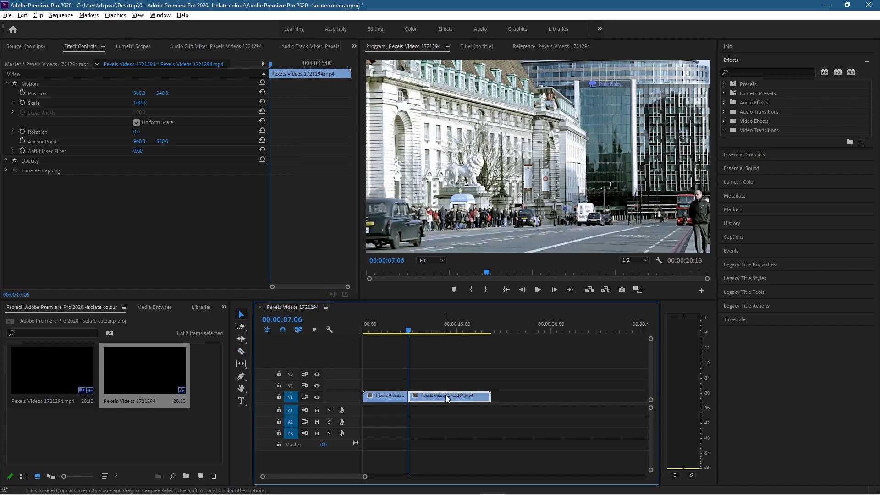
{"action": "key", "text": "Delete"}
- Go to 00:00:02:21 and apply the Leave Color video effect to the remaining clip
{"action": "left_click", "coordinate": [383, 397]}
{"action": "left_click_drag", "start_coordinate": [365, 478], "coordinate": [280, 483]}
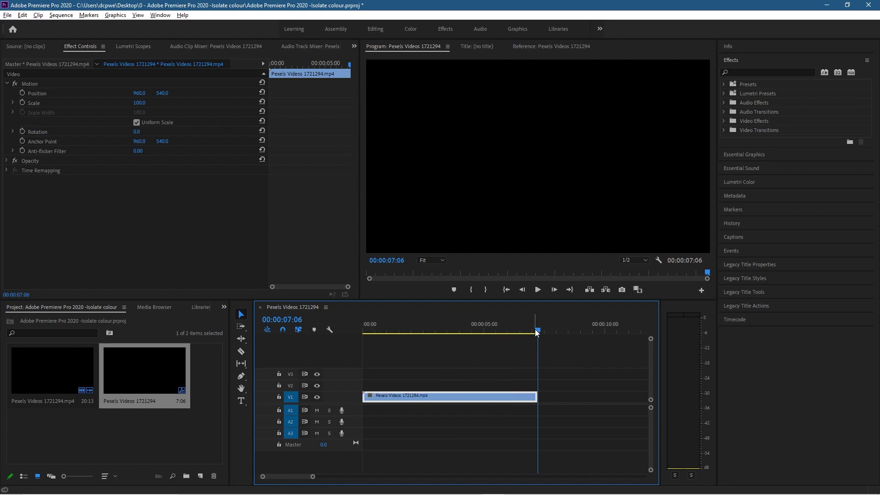
{"action": "left_click_drag", "start_coordinate": [536, 330], "coordinate": [431, 339]}
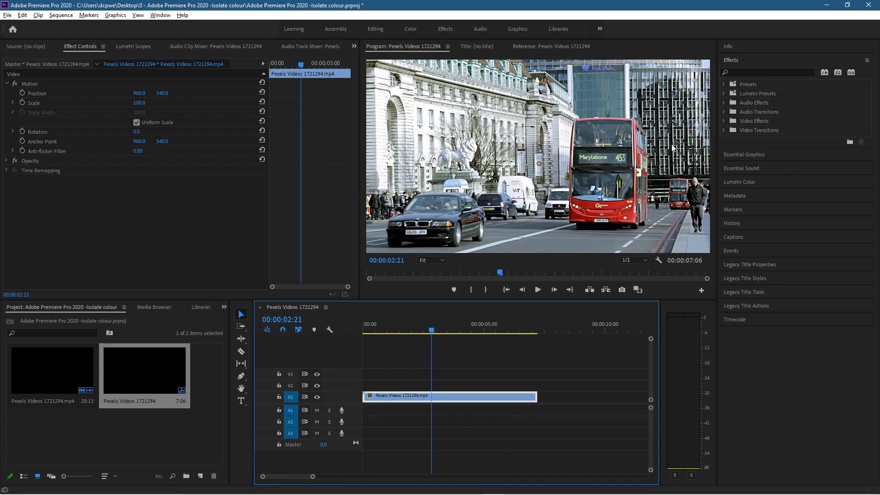
{"action": "left_click", "coordinate": [741, 73]}
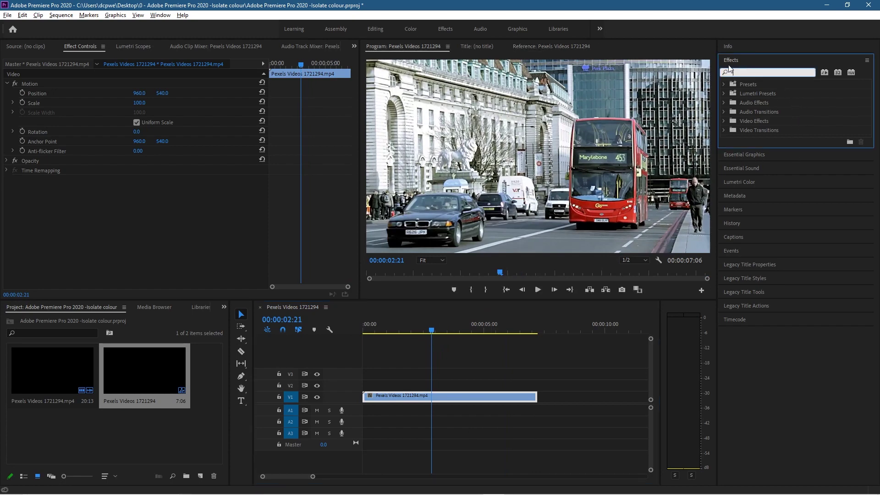
{"action": "type", "text": "leave"}
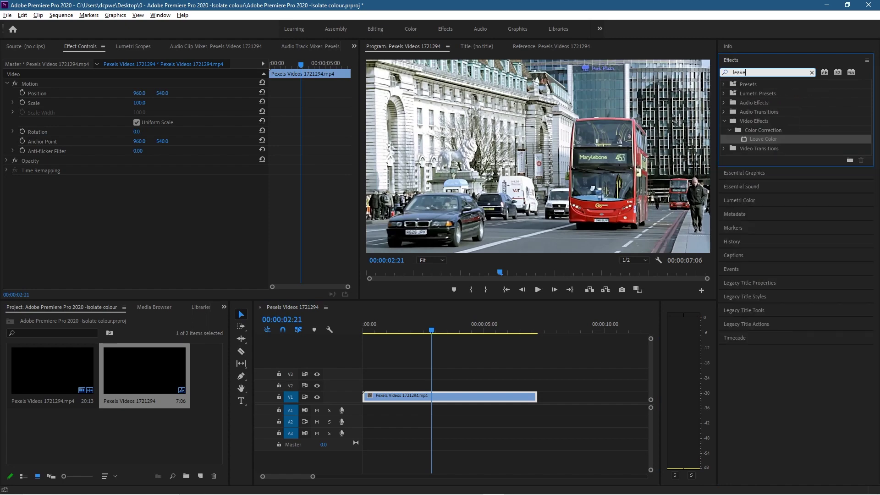
{"action": "left_click", "coordinate": [757, 138]}
{"action": "left_click_drag", "start_coordinate": [769, 138], "coordinate": [419, 398]}
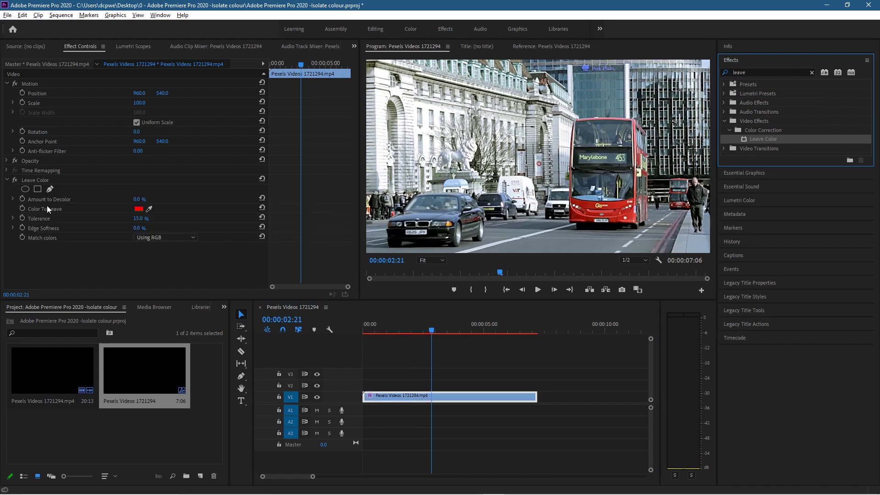
- Set the Leave Color effect's Color To Leave by sampling the red of the front bus in the preview
{"action": "left_click", "coordinate": [89, 49]}
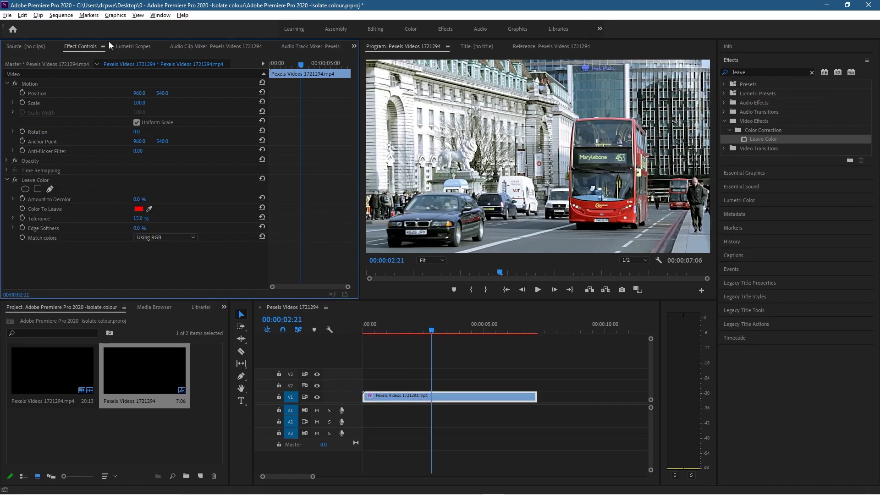
{"action": "left_click", "coordinate": [160, 15]}
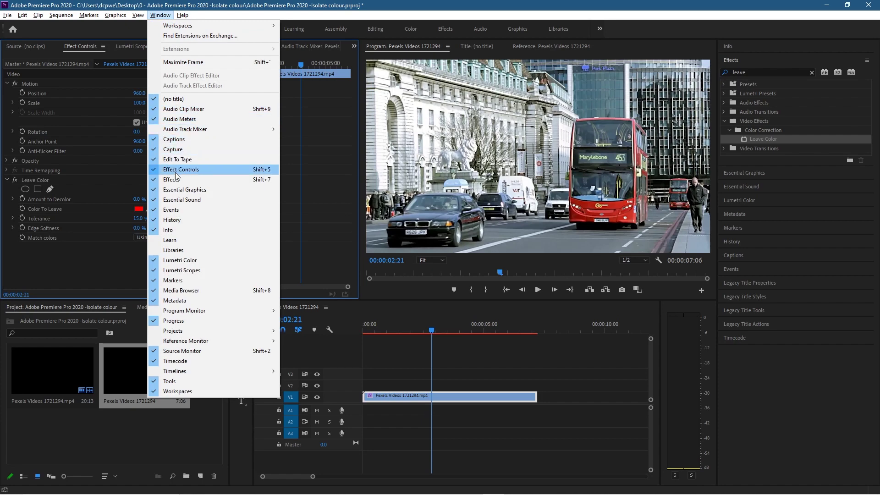
{"action": "left_click", "coordinate": [177, 171]}
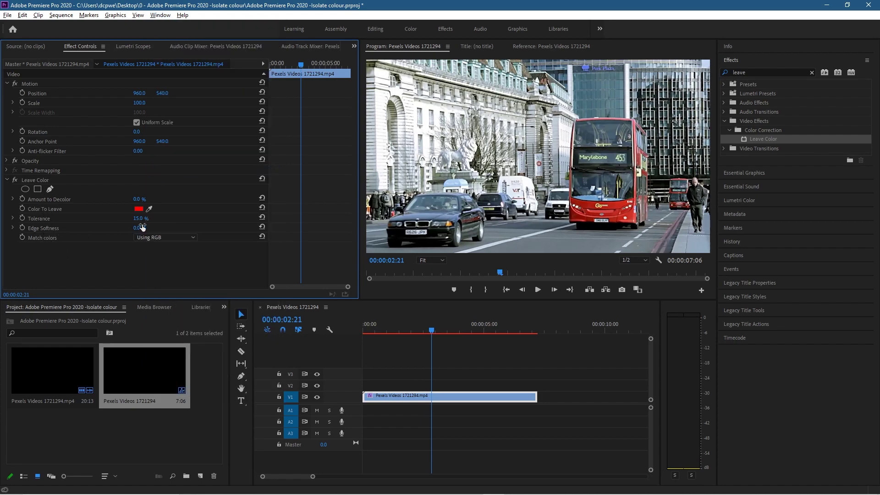
{"action": "left_click", "coordinate": [150, 208]}
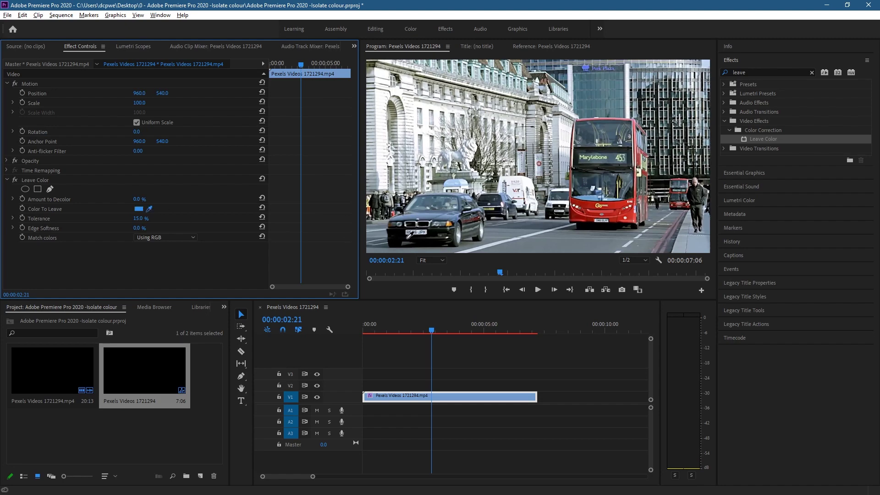
{"action": "left_click", "coordinate": [620, 202]}
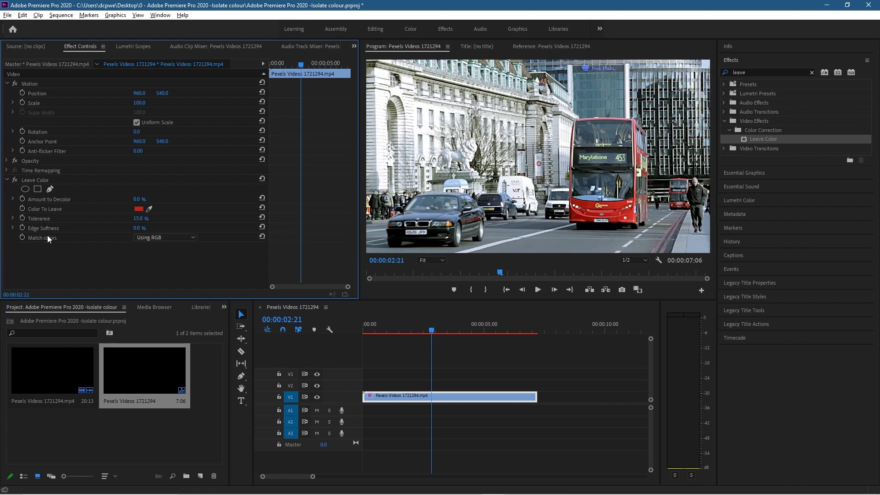
- Set the Leave Color effect to match colors Using Hue and raise Amount to Decolor to 100%
{"action": "left_click", "coordinate": [142, 238]}
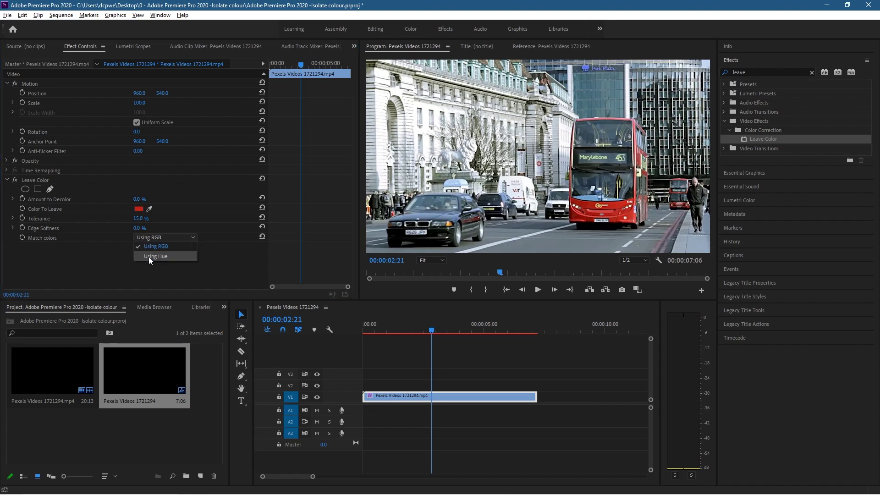
{"action": "left_click", "coordinate": [149, 258]}
{"action": "left_click_drag", "start_coordinate": [137, 201], "coordinate": [151, 201]}
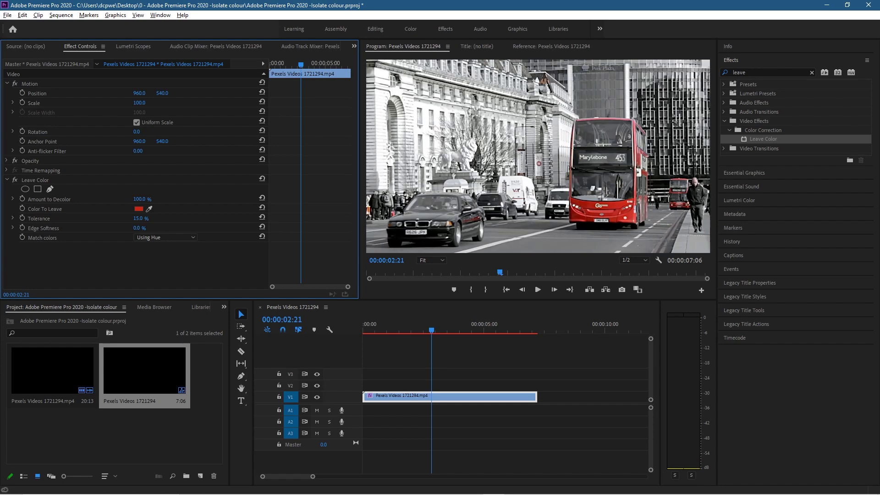
{"action": "left_click_drag", "start_coordinate": [140, 199], "coordinate": [156, 199]}
- Add a 4-point polygon mask to the Leave Color effect and move it over the upper part of the front bus
{"action": "left_click", "coordinate": [37, 189]}
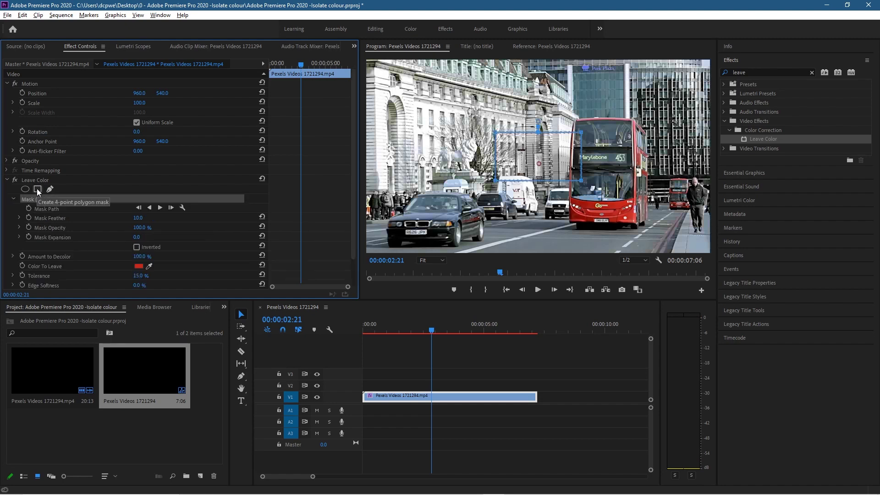
{"action": "left_click", "coordinate": [535, 152]}
{"action": "left_click_drag", "start_coordinate": [536, 152], "coordinate": [606, 131]}
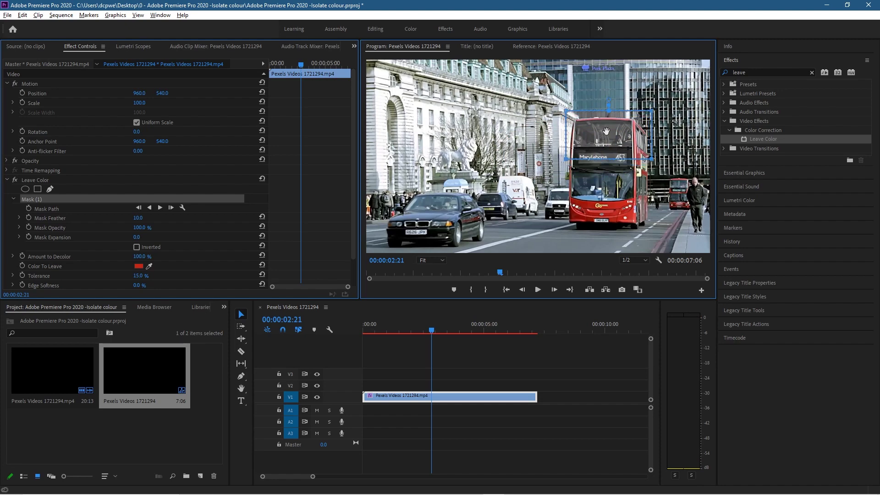
- At 00:00:00:02, reshape the mask's corners to surround the front bus and enable Mask Path keyframing
{"action": "left_click", "coordinate": [429, 330]}
{"action": "left_click_drag", "start_coordinate": [430, 331], "coordinate": [351, 334]}
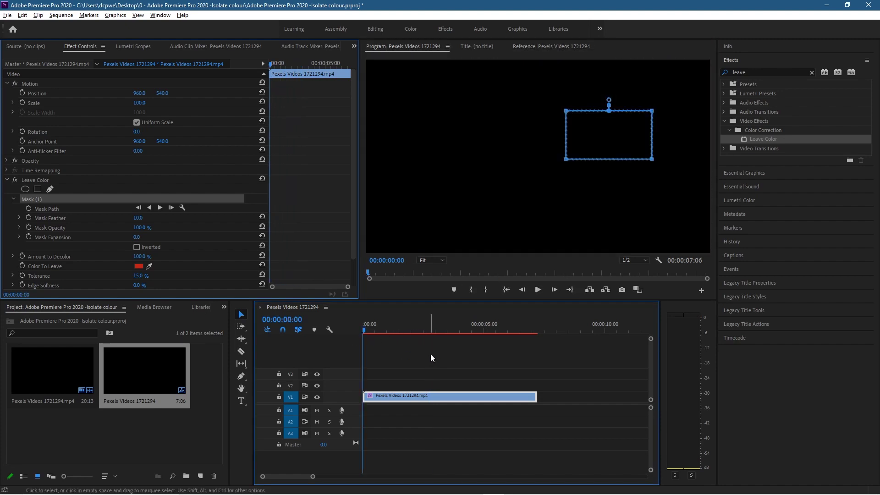
{"action": "key", "text": "space"}
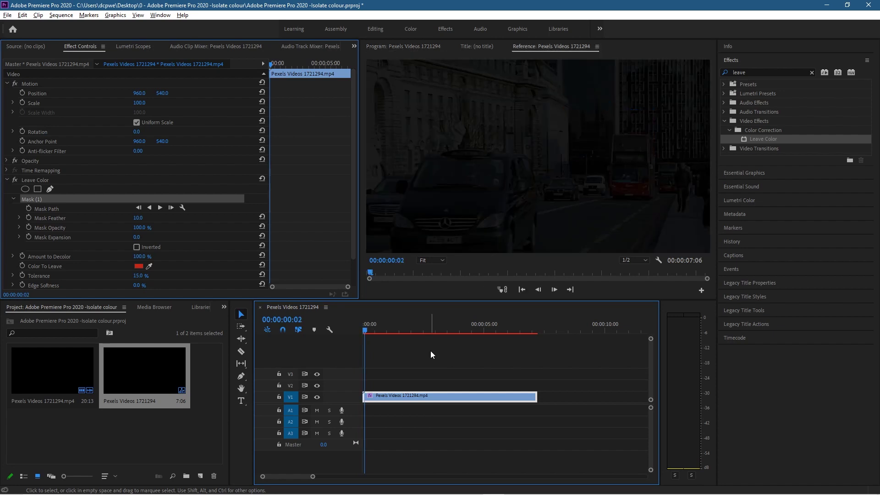
{"action": "left_click", "coordinate": [628, 147]}
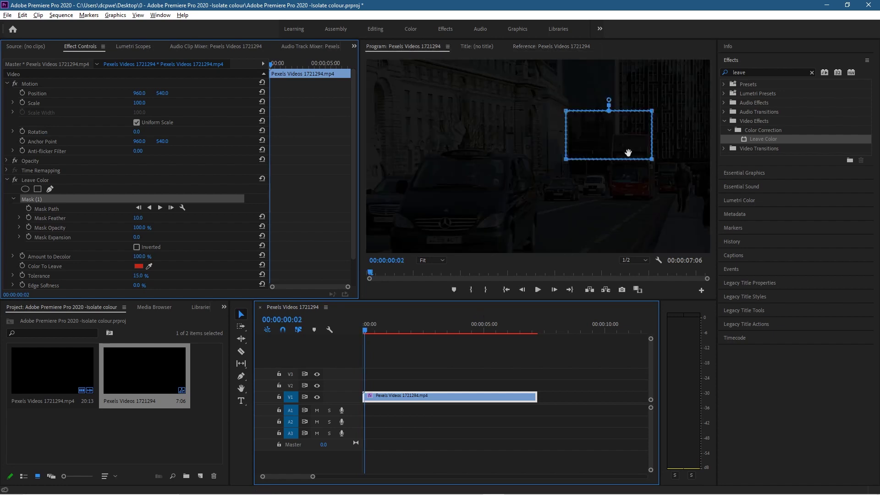
{"action": "left_click_drag", "start_coordinate": [614, 138], "coordinate": [632, 149]}
{"action": "left_click_drag", "start_coordinate": [670, 169], "coordinate": [658, 207]}
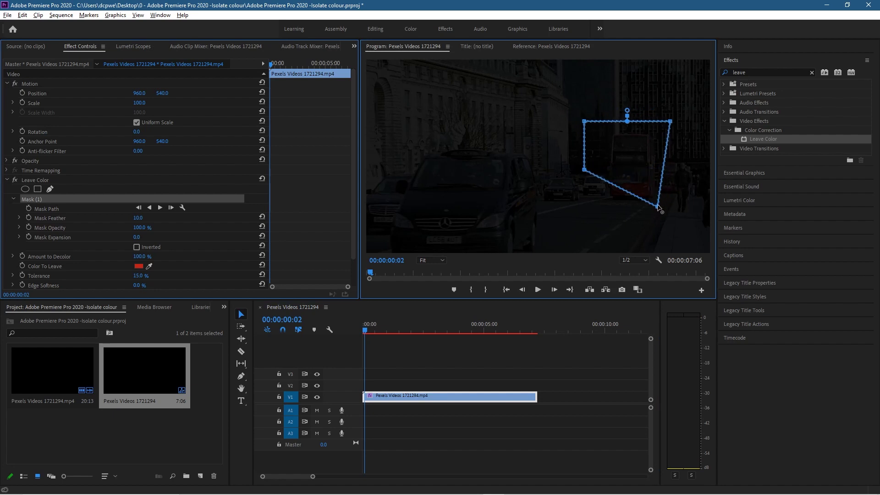
{"action": "left_click_drag", "start_coordinate": [671, 122], "coordinate": [666, 122]}
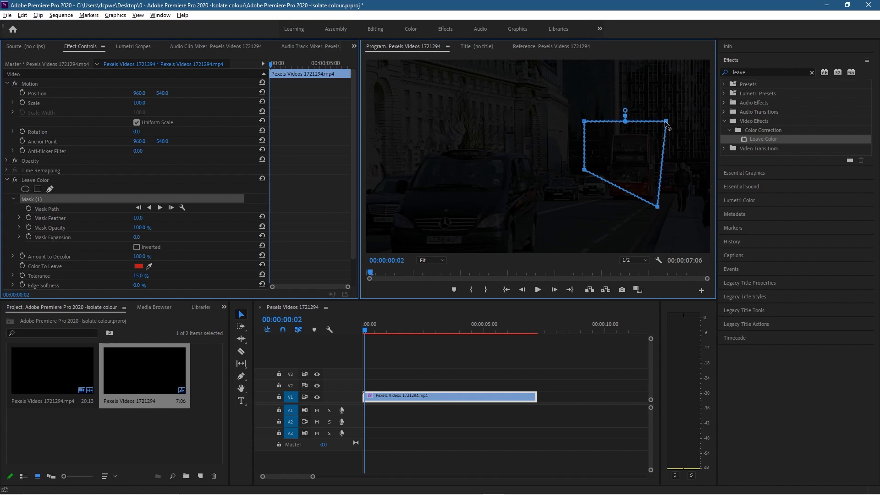
{"action": "left_click_drag", "start_coordinate": [584, 121], "coordinate": [603, 126]}
{"action": "left_click_drag", "start_coordinate": [584, 171], "coordinate": [596, 211]}
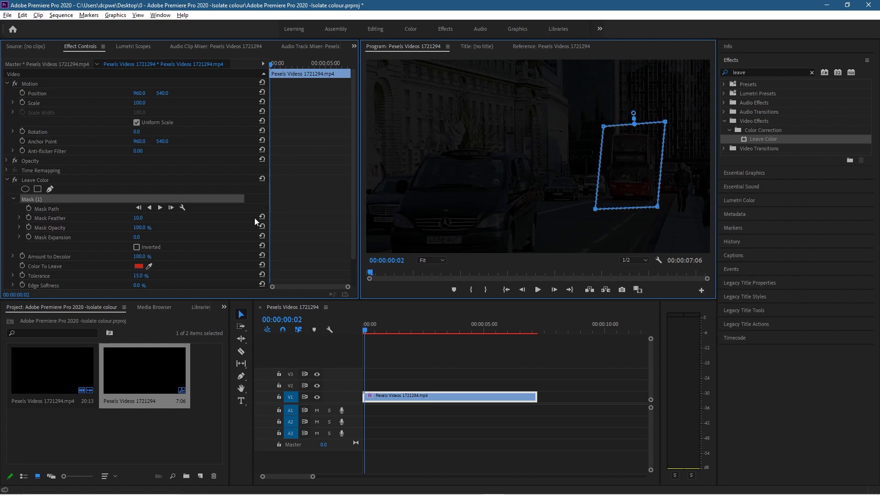
{"action": "left_click", "coordinate": [28, 209]}
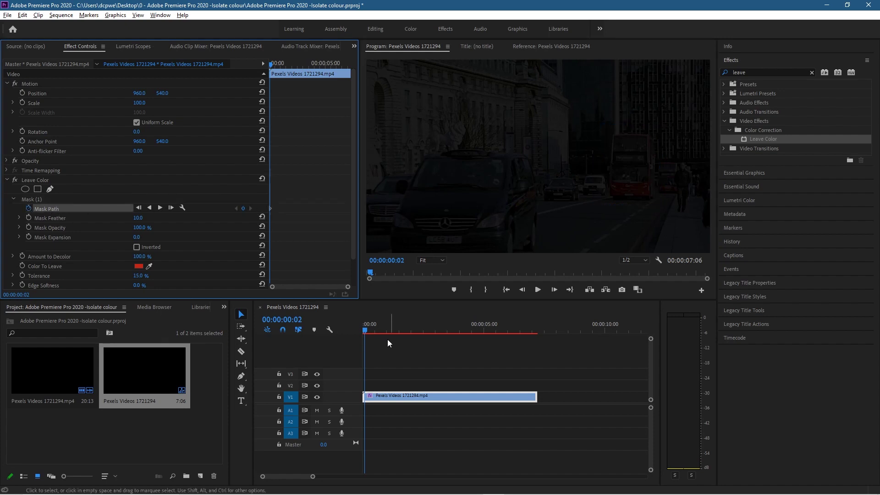
- Select Mask (1) and, at 00:00:01:12, adjust its corners to fit the front bus, keyframing the mask path
{"action": "left_click_drag", "start_coordinate": [365, 329], "coordinate": [380, 331]}
{"action": "left_click", "coordinate": [63, 211]}
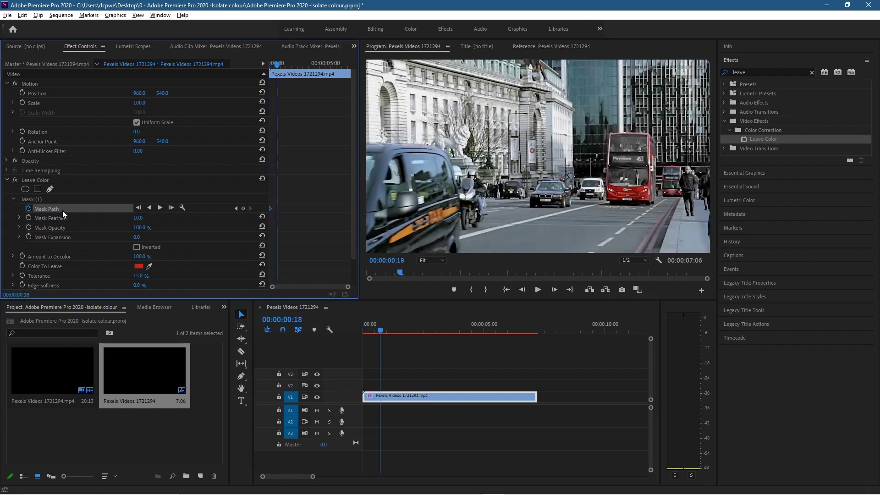
{"action": "left_click", "coordinate": [32, 198]}
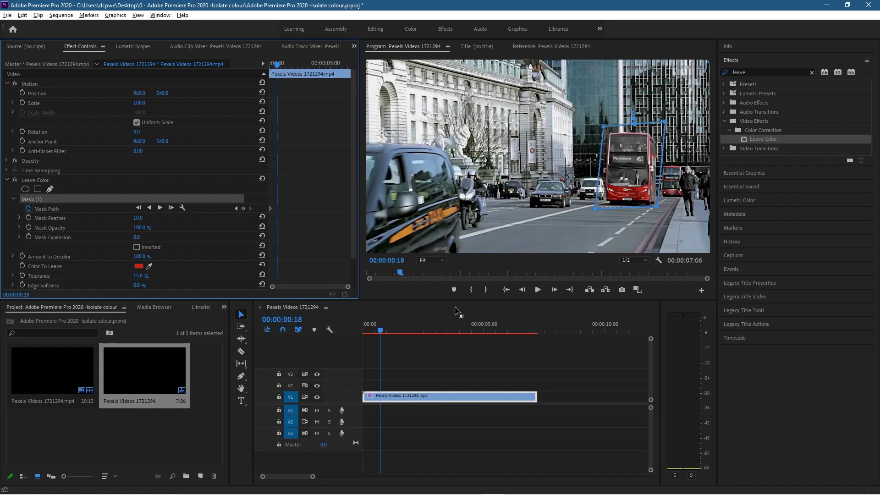
{"action": "left_click_drag", "start_coordinate": [380, 331], "coordinate": [398, 330]}
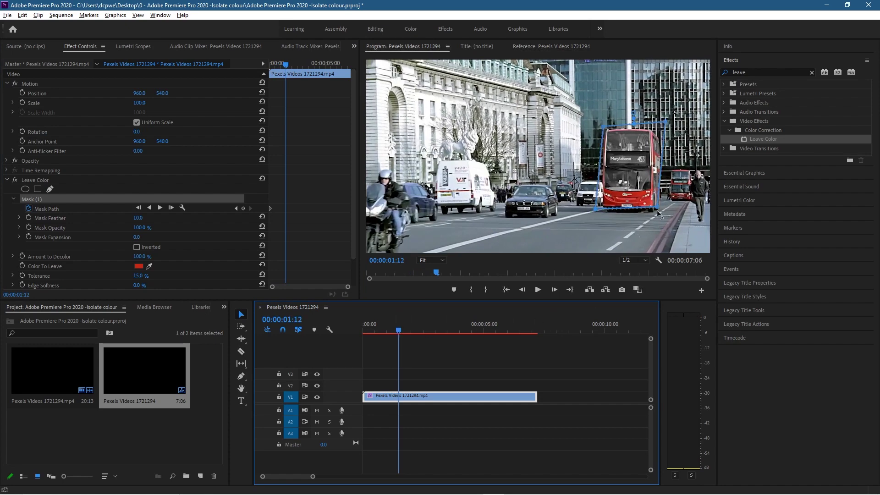
{"action": "left_click_drag", "start_coordinate": [657, 212], "coordinate": [663, 218]}
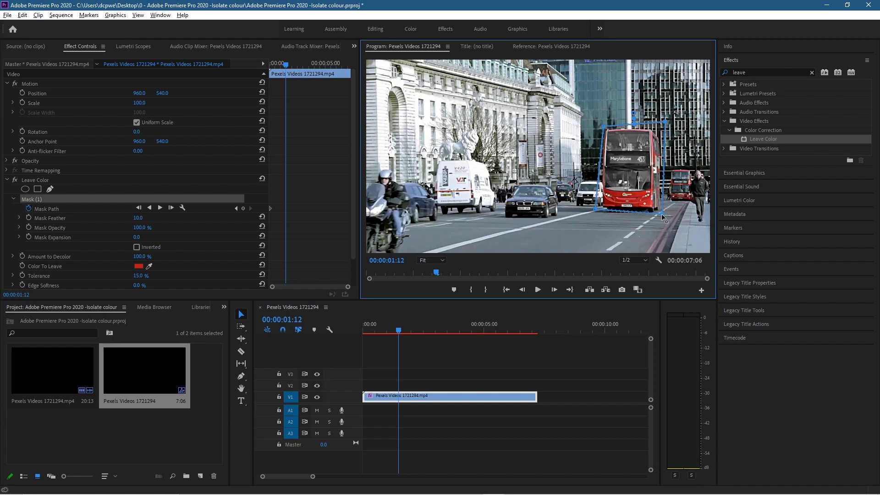
{"action": "left_click_drag", "start_coordinate": [605, 125], "coordinate": [602, 126]}
- At 00:00:01:23, reposition the mask over the front bus and extend its lower corners below the wheels
{"action": "left_click_drag", "start_coordinate": [403, 331], "coordinate": [408, 332]}
{"action": "left_click_drag", "start_coordinate": [642, 192], "coordinate": [630, 167]}
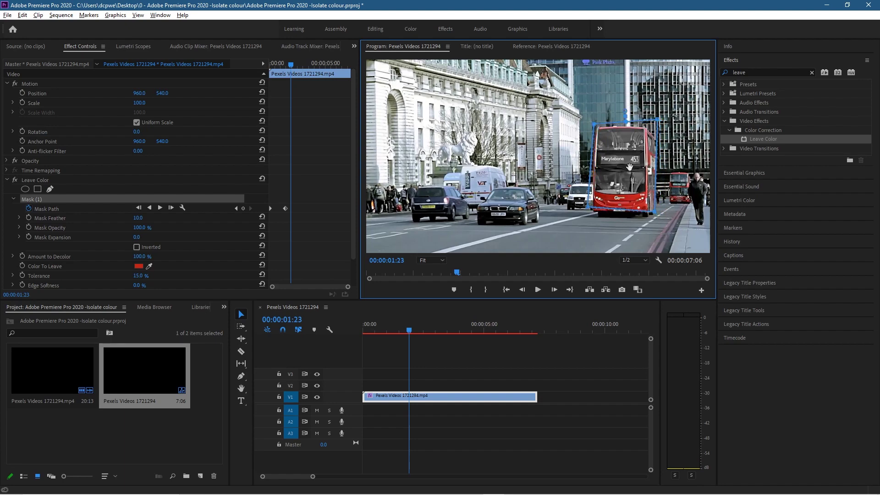
{"action": "left_click_drag", "start_coordinate": [656, 214], "coordinate": [659, 219]}
{"action": "left_click_drag", "start_coordinate": [585, 212], "coordinate": [587, 217]}
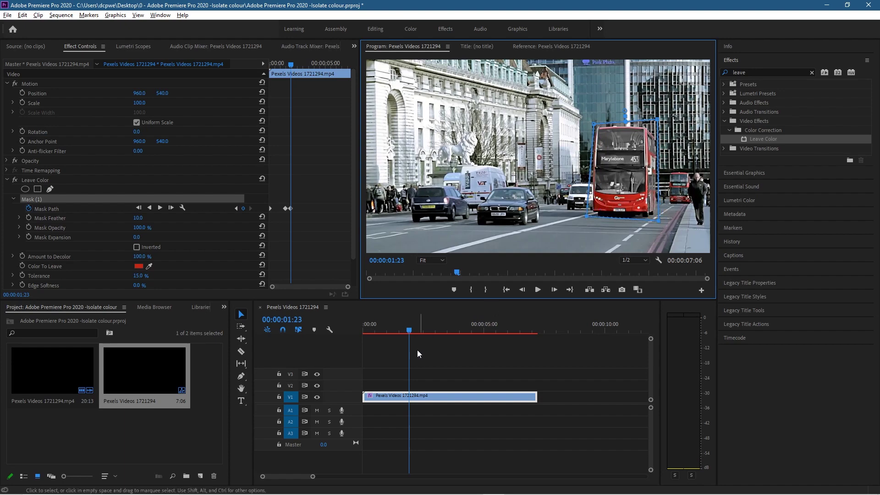
- At 00:00:02:15, shift the mask onto the front bus and extend its right and lower corners to enclose the bus
{"action": "left_click_drag", "start_coordinate": [410, 332], "coordinate": [427, 331]}
{"action": "left_click", "coordinate": [612, 171]}
{"action": "left_click_drag", "start_coordinate": [612, 171], "coordinate": [592, 165]}
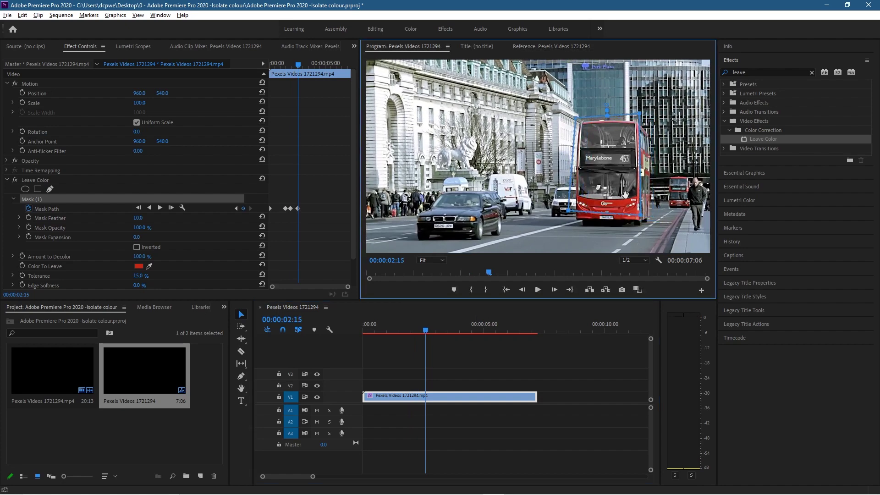
{"action": "left_click_drag", "start_coordinate": [644, 120], "coordinate": [659, 124]}
{"action": "left_click_drag", "start_coordinate": [641, 214], "coordinate": [653, 227]}
{"action": "left_click_drag", "start_coordinate": [568, 211], "coordinate": [571, 224]}
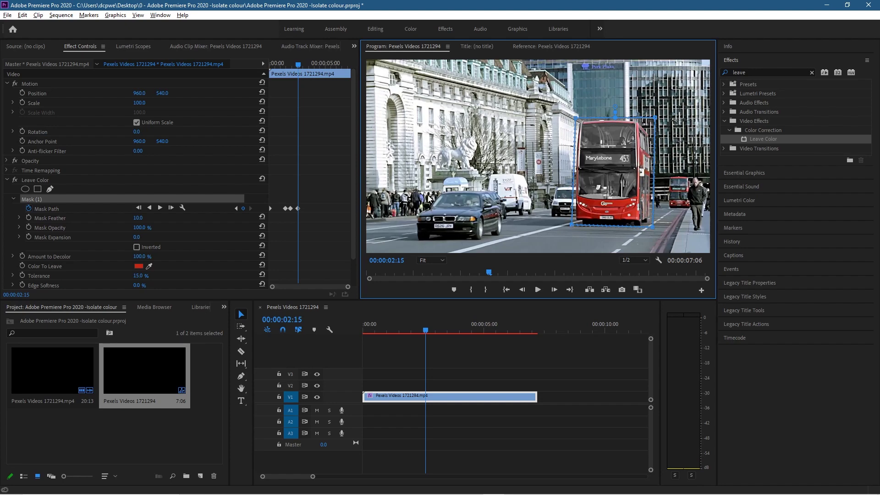
- At 00:00:03:04, move the mask to follow the front bus and pull its corners out around the right side and wheels
{"action": "left_click_drag", "start_coordinate": [425, 334], "coordinate": [438, 334]}
{"action": "left_click_drag", "start_coordinate": [598, 169], "coordinate": [581, 159]}
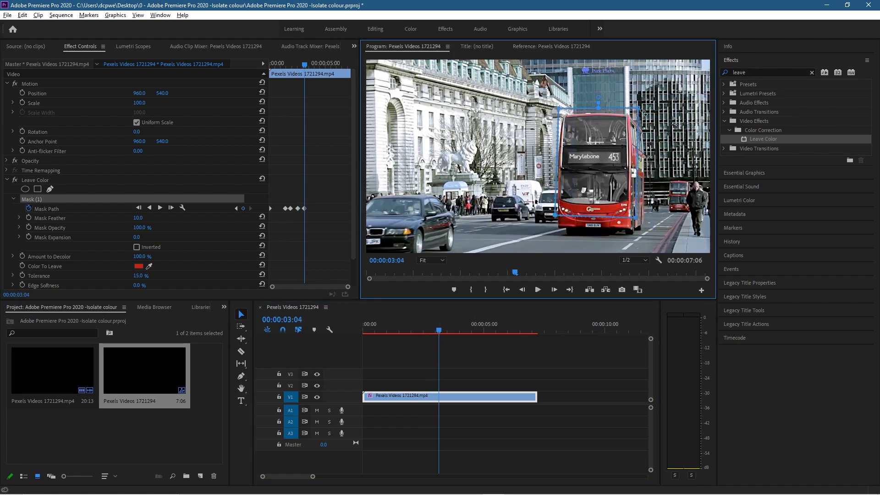
{"action": "left_click_drag", "start_coordinate": [645, 118], "coordinate": [653, 119]}
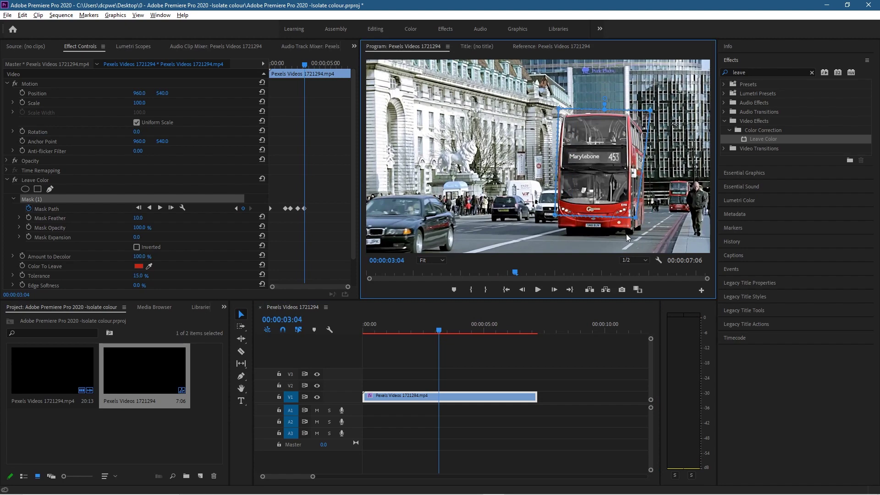
{"action": "left_click_drag", "start_coordinate": [639, 223], "coordinate": [648, 235]}
{"action": "left_click_drag", "start_coordinate": [553, 219], "coordinate": [552, 231]}
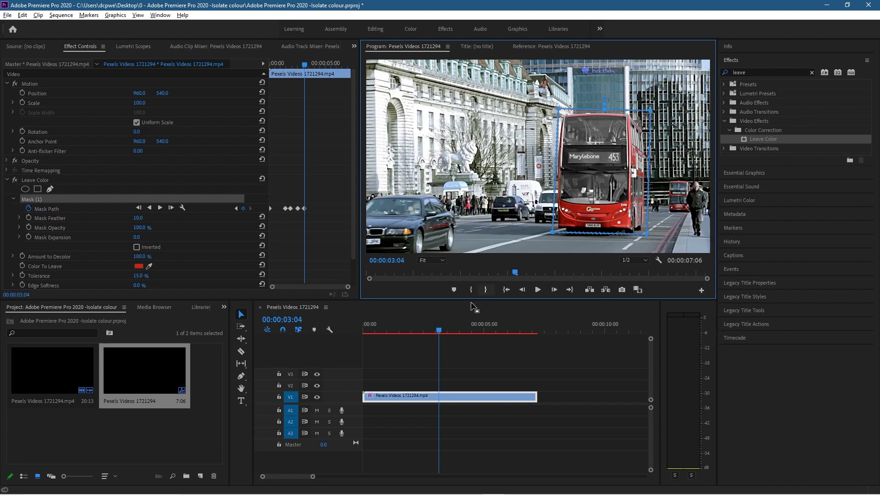
- At 00:00:03:16, reposition the mask over the front bus, widening its right side and lowering its bottom corners
{"action": "left_click_drag", "start_coordinate": [440, 330], "coordinate": [452, 329]}
{"action": "left_click_drag", "start_coordinate": [590, 151], "coordinate": [575, 140]}
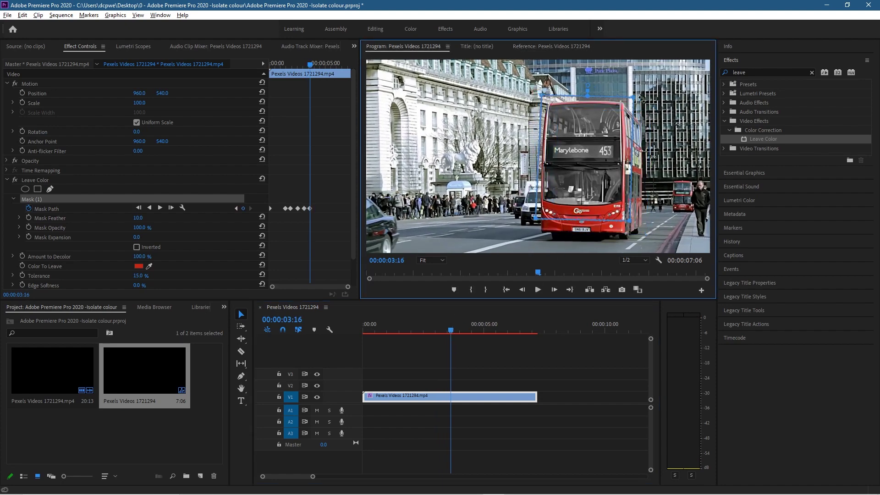
{"action": "left_click_drag", "start_coordinate": [634, 97], "coordinate": [651, 100]}
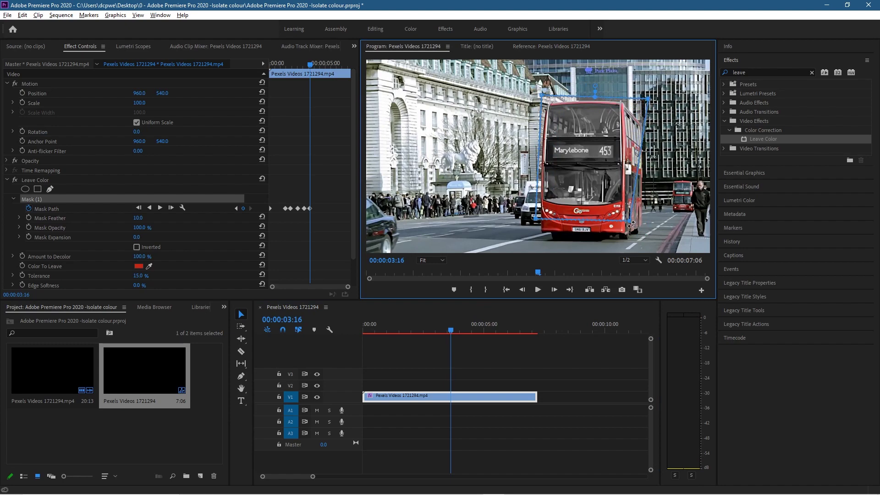
{"action": "left_click_drag", "start_coordinate": [631, 224], "coordinate": [645, 240]}
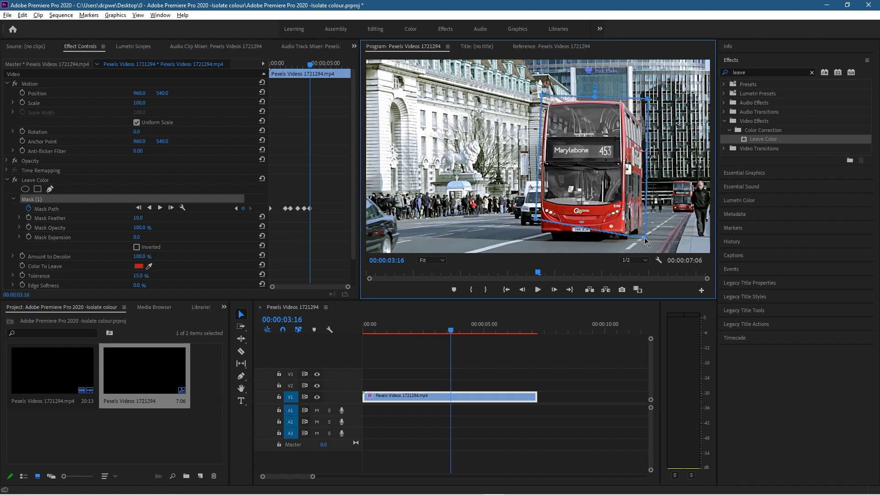
{"action": "mouse_move", "coordinate": [536, 223]}
{"action": "left_mouse_down"}
{"action": "mouse_move", "coordinate": [528, 245]}
{"action": "mouse_move", "coordinate": [535, 240]}
{"action": "left_mouse_up"}
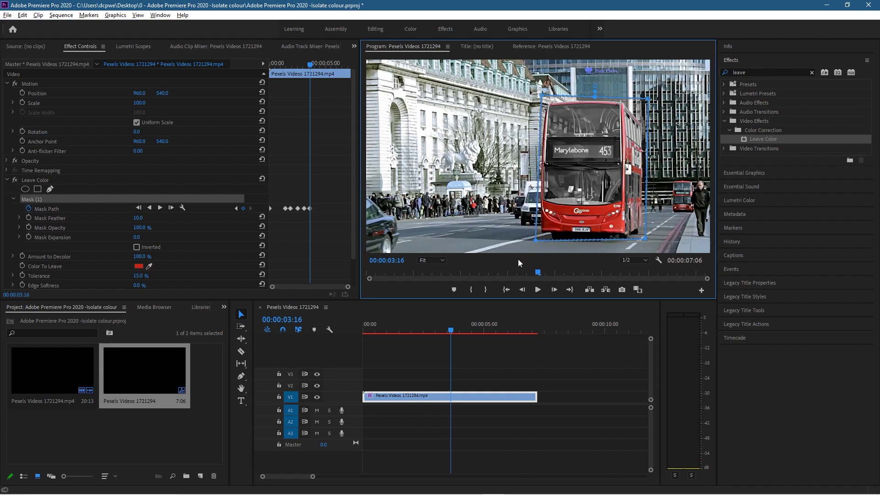
- At 00:00:04:01, move the mask up and left with the bus and stretch its right and bottom corners around it
{"action": "left_click_drag", "start_coordinate": [452, 330], "coordinate": [462, 331]}
{"action": "left_click_drag", "start_coordinate": [603, 179], "coordinate": [586, 161]}
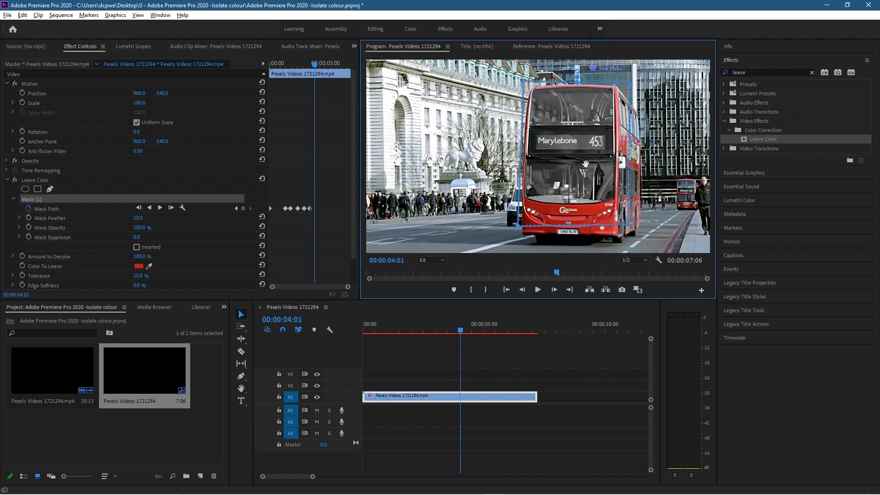
{"action": "left_click_drag", "start_coordinate": [632, 84], "coordinate": [648, 85]}
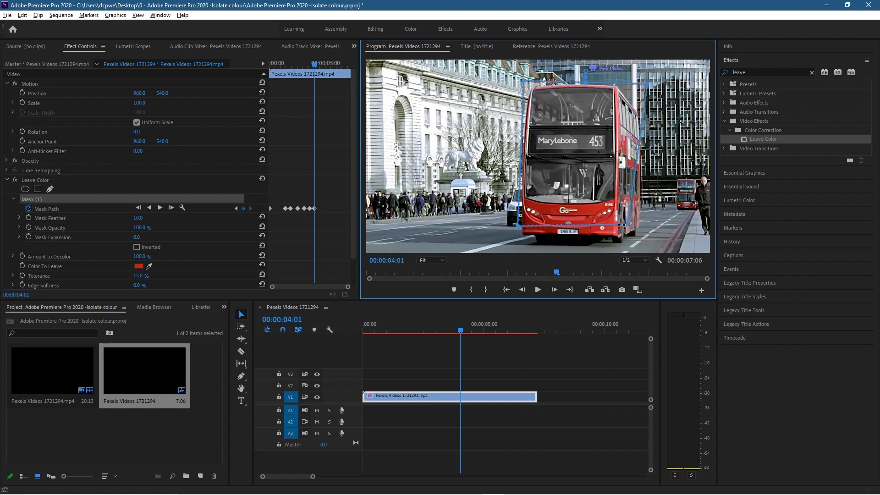
{"action": "left_click_drag", "start_coordinate": [626, 224], "coordinate": [643, 240]}
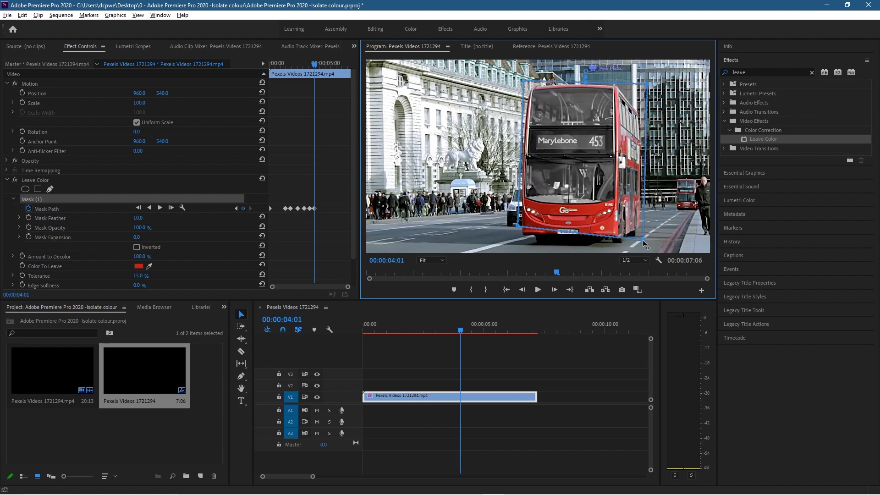
{"action": "left_click_drag", "start_coordinate": [516, 225], "coordinate": [514, 240]}
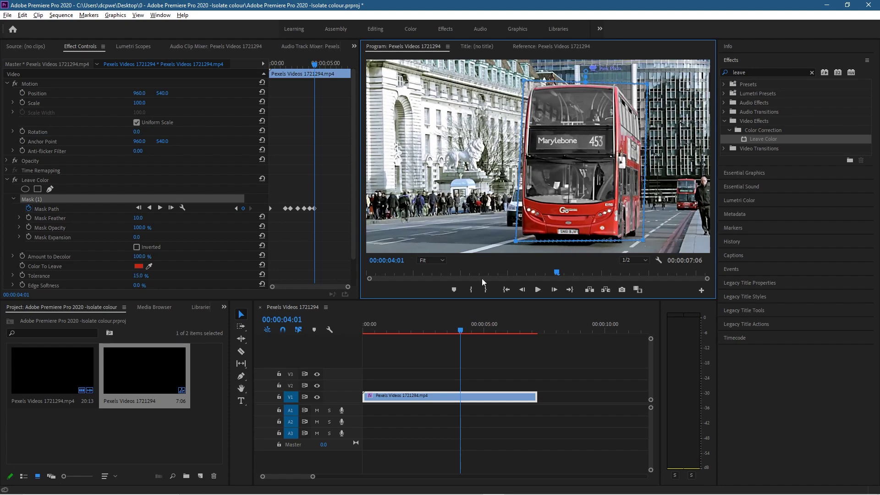
- At 00:00:04:10, fit the mask to the enlarged bus by shifting it and extending its right and lower-left corners
{"action": "left_click_drag", "start_coordinate": [457, 329], "coordinate": [469, 329]}
{"action": "left_click_drag", "start_coordinate": [569, 162], "coordinate": [544, 147]}
{"action": "left_click_drag", "start_coordinate": [633, 246], "coordinate": [638, 247]}
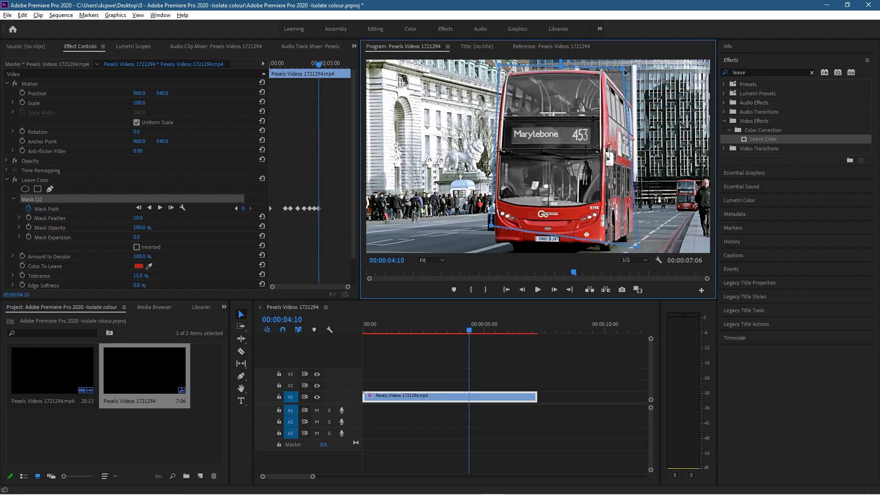
{"action": "left_click_drag", "start_coordinate": [634, 71], "coordinate": [636, 74]}
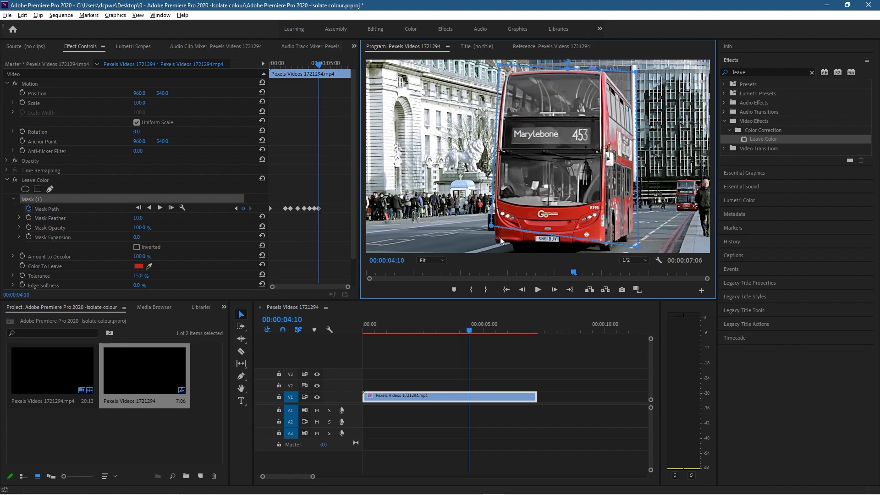
{"action": "left_click_drag", "start_coordinate": [490, 230], "coordinate": [486, 248]}
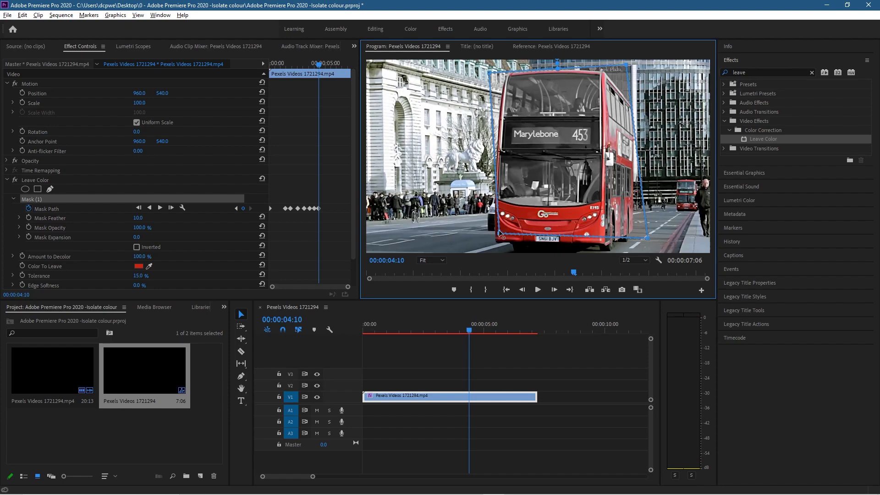
{"action": "left_click_drag", "start_coordinate": [501, 235], "coordinate": [488, 245]}
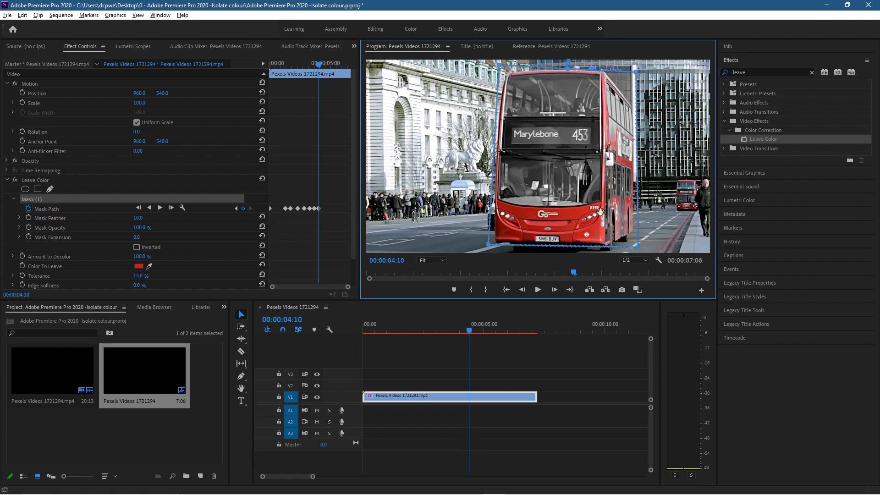
- At 00:00:04:19, move the mask onto the bus and extend its corners past the top and bottom edges of the frame
{"action": "left_click_drag", "start_coordinate": [470, 329], "coordinate": [478, 329]}
{"action": "left_click_drag", "start_coordinate": [529, 148], "coordinate": [497, 134]}
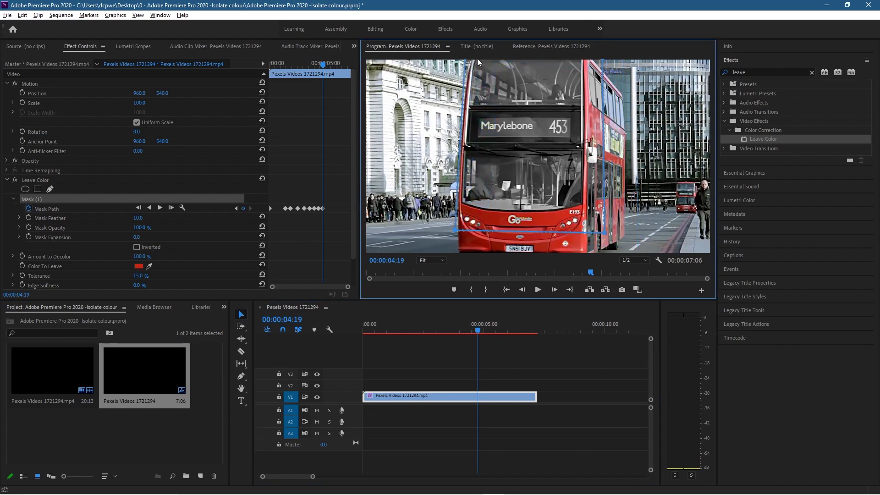
{"action": "left_click", "coordinate": [428, 260]}
{"action": "left_click", "coordinate": [435, 292]}
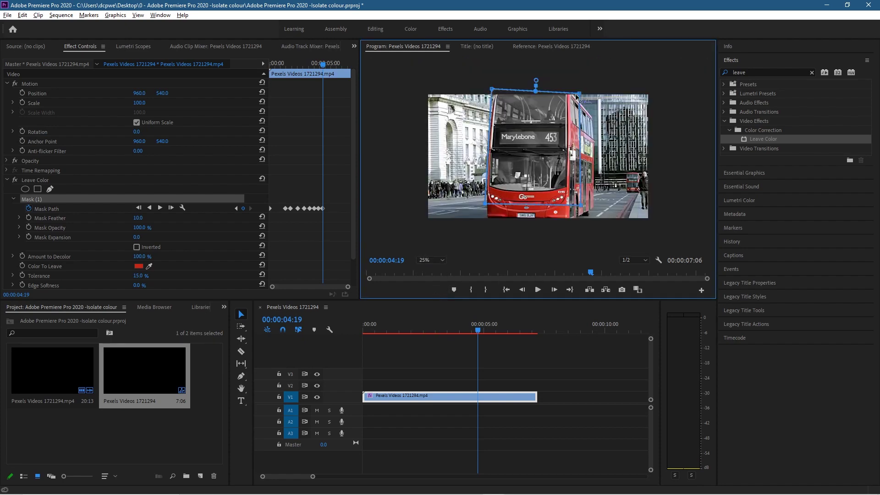
{"action": "left_click_drag", "start_coordinate": [580, 93], "coordinate": [581, 89]}
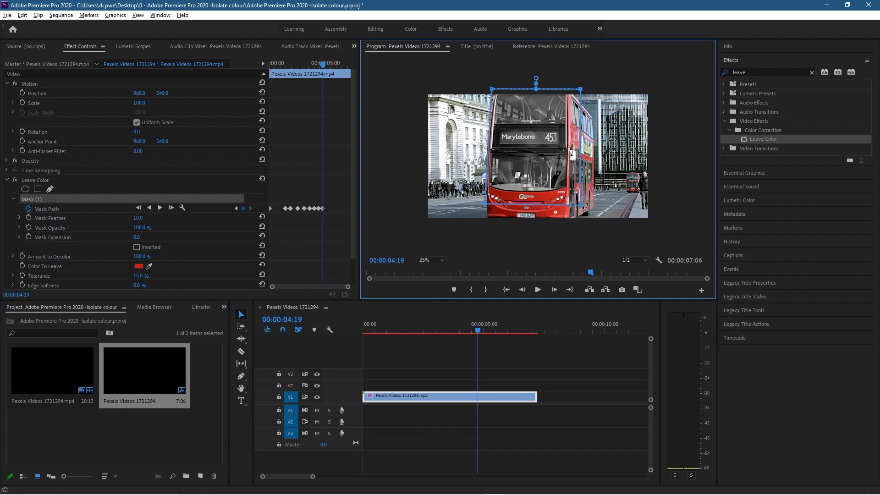
{"action": "left_click_drag", "start_coordinate": [582, 206], "coordinate": [597, 221]}
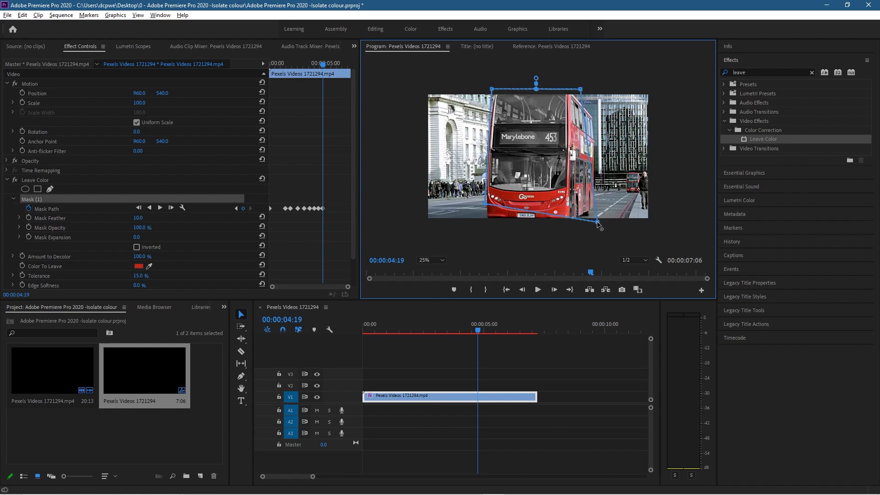
{"action": "left_click_drag", "start_coordinate": [581, 90], "coordinate": [596, 89]}
{"action": "left_click_drag", "start_coordinate": [483, 205], "coordinate": [480, 225]}
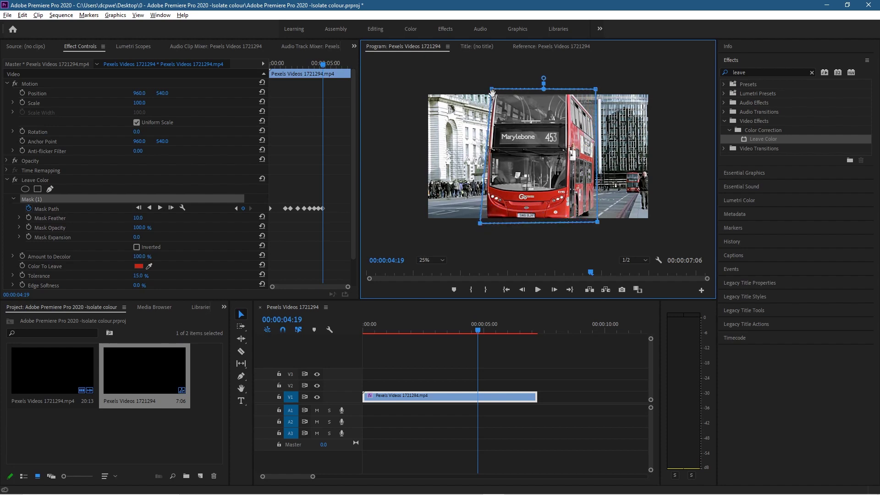
{"action": "left_click_drag", "start_coordinate": [491, 90], "coordinate": [490, 88]}
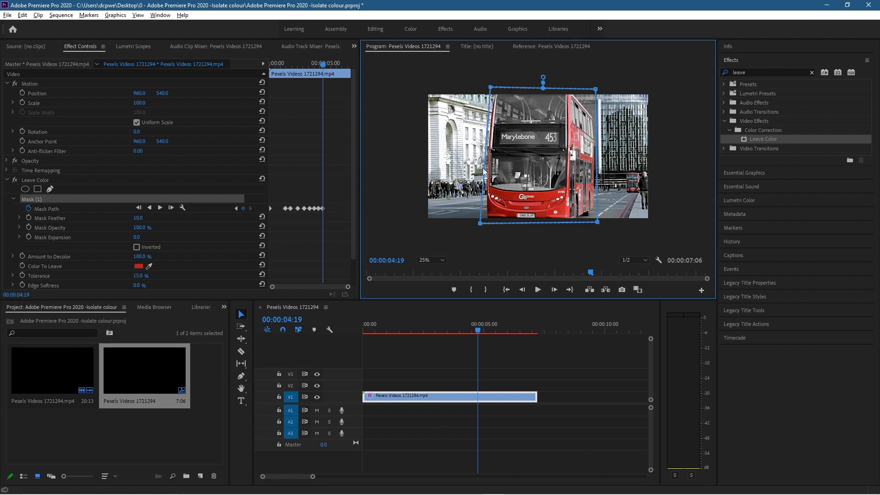
- At 00:00:04:24, nudge the mask leftward and widen its two left corners to cover the front of the bus
{"action": "left_click_drag", "start_coordinate": [478, 330], "coordinate": [482, 328]}
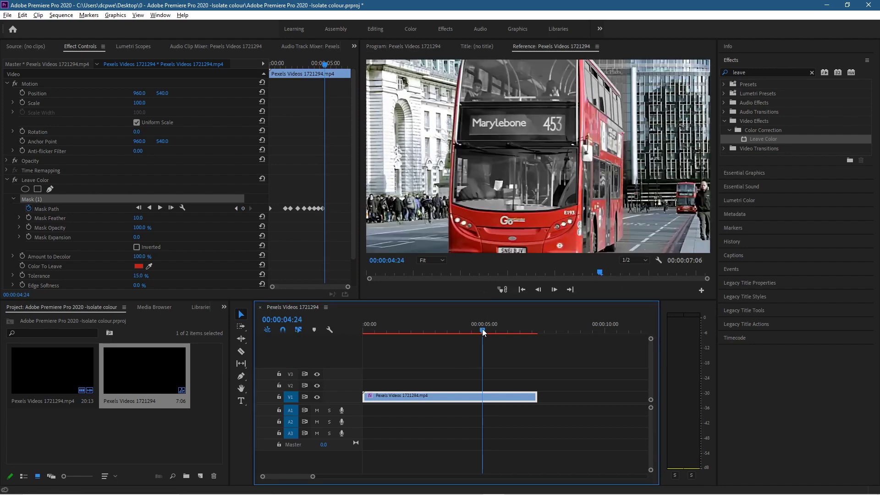
{"action": "left_click_drag", "start_coordinate": [541, 155], "coordinate": [539, 155]}
{"action": "left_click_drag", "start_coordinate": [490, 89], "coordinate": [475, 88]}
{"action": "left_click_drag", "start_coordinate": [478, 223], "coordinate": [459, 223]}
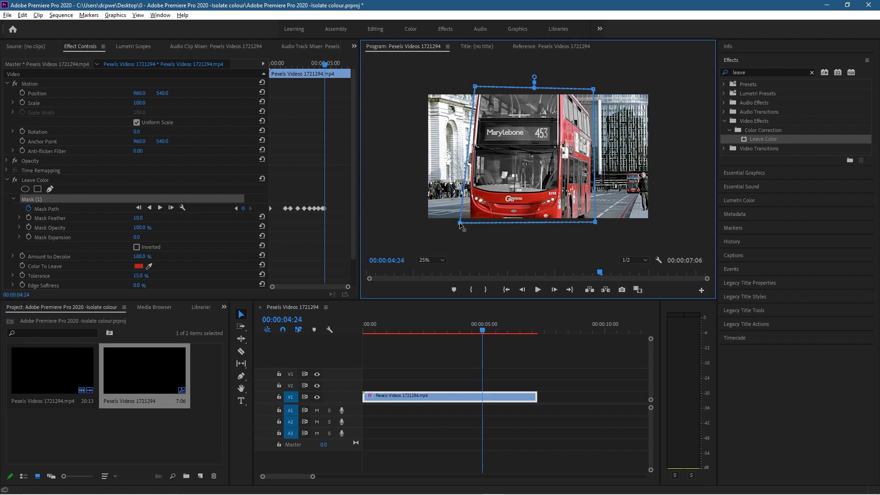
- At 00:00:05:04, nudge the mask with the bus and pull its left corners outward beyond the bus's front edge
{"action": "left_click_drag", "start_coordinate": [478, 334], "coordinate": [487, 332]}
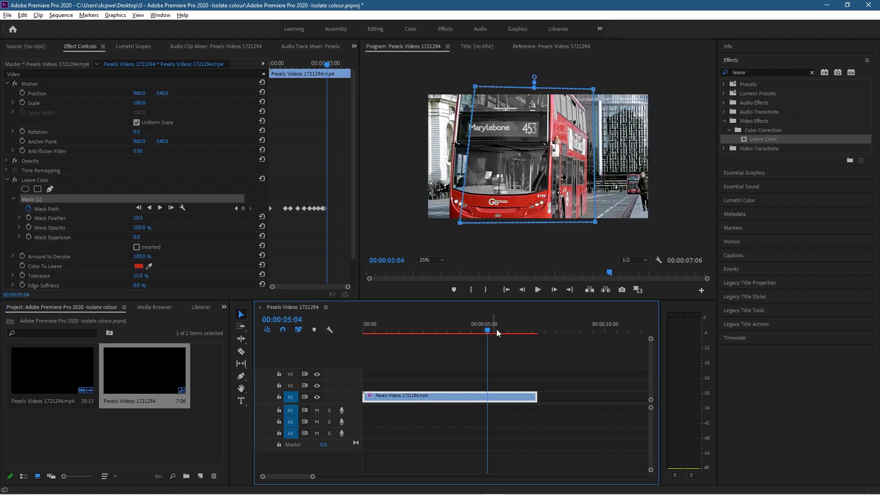
{"action": "left_click_drag", "start_coordinate": [529, 169], "coordinate": [527, 169]}
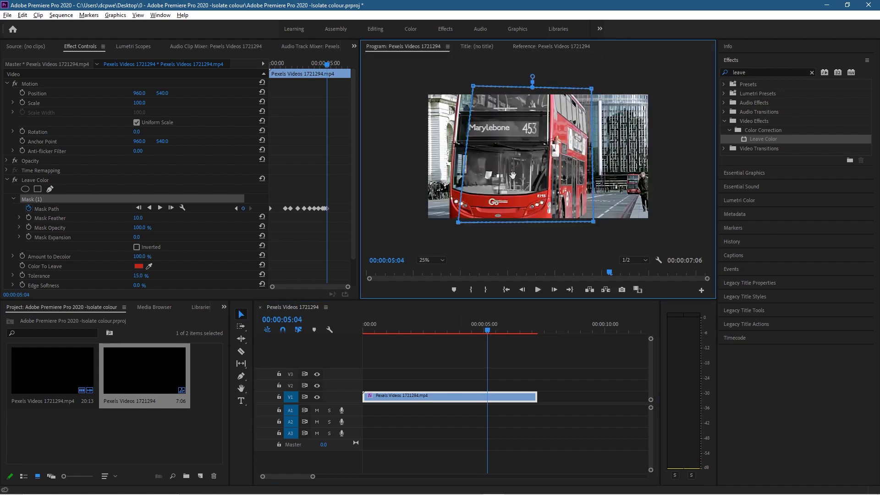
{"action": "left_click_drag", "start_coordinate": [474, 86], "coordinate": [453, 84]}
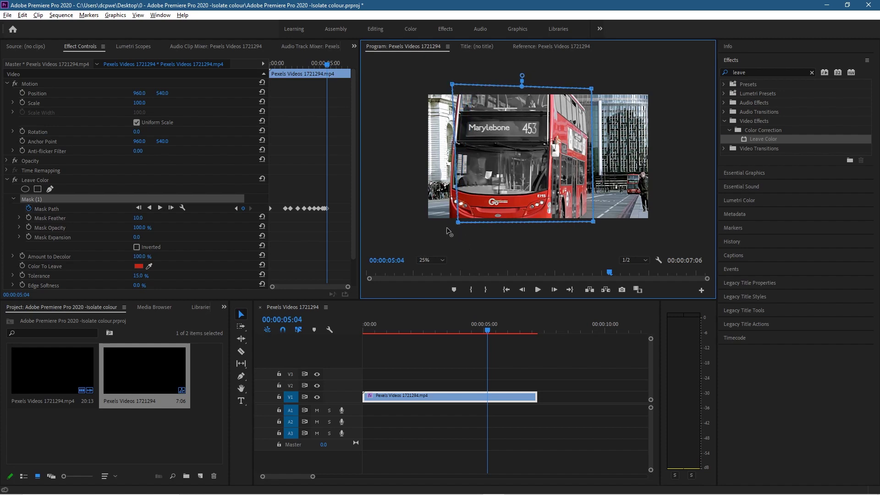
{"action": "left_click_drag", "start_coordinate": [457, 224], "coordinate": [444, 230]}
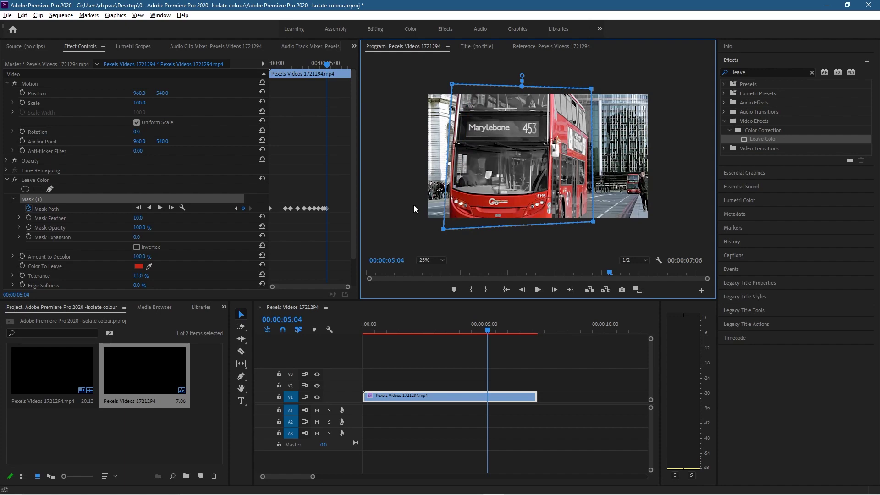
- At 00:00:05:09, shift the mask leftward and move its left corners outside the frame to cover the whole bus
{"action": "left_click", "coordinate": [489, 330]}
{"action": "left_click_drag", "start_coordinate": [491, 331], "coordinate": [494, 330]}
{"action": "left_click", "coordinate": [530, 162]}
{"action": "left_click_drag", "start_coordinate": [531, 161], "coordinate": [524, 160]}
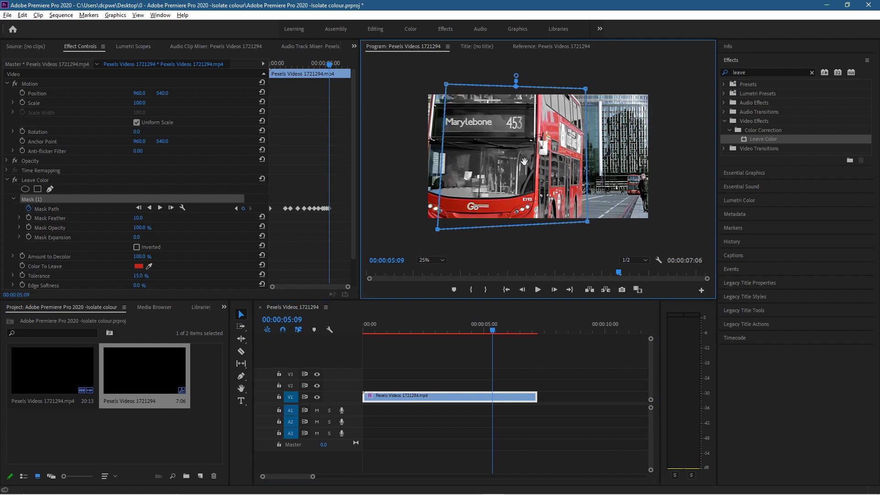
{"action": "left_click_drag", "start_coordinate": [447, 85], "coordinate": [422, 83]}
{"action": "left_click_drag", "start_coordinate": [438, 229], "coordinate": [417, 230]}
- At 00:00:05:14, shift the whole mask slightly leftward so its right edge follows the rear of the bus
{"action": "left_click_drag", "start_coordinate": [493, 329], "coordinate": [497, 329]}
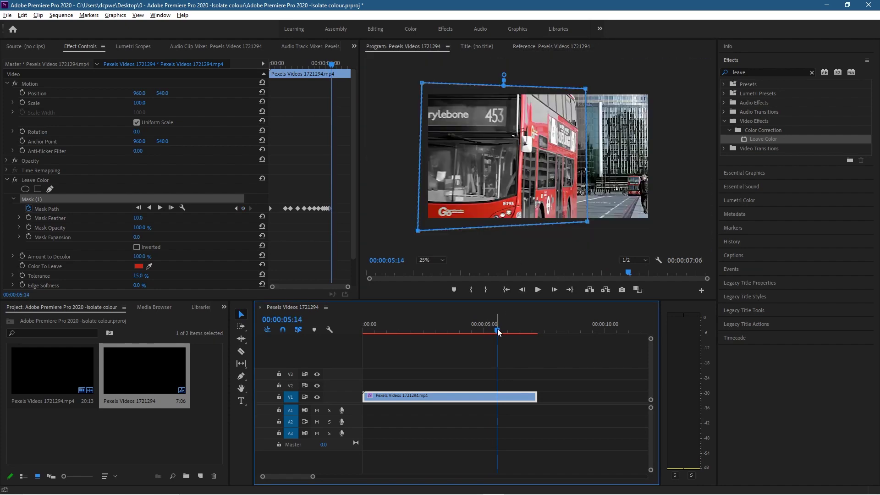
{"action": "left_click_drag", "start_coordinate": [511, 171], "coordinate": [507, 170]}
{"action": "left_click", "coordinate": [497, 329]}
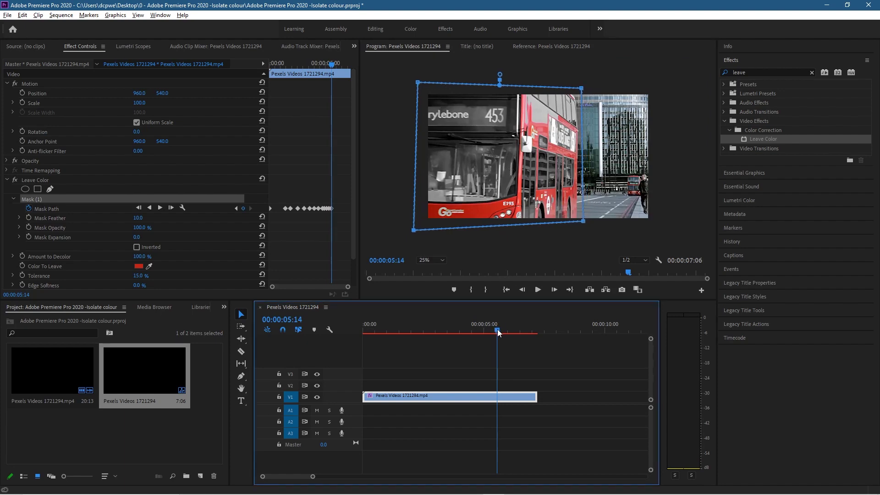
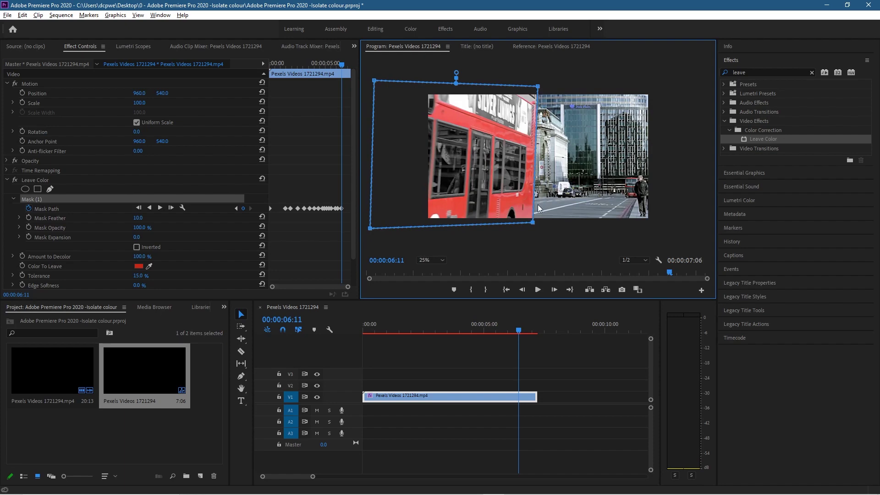
- At 00:00:06:15, slide the whole mask leftward until its right edge meets the rear of the departing bus
{"action": "left_click_drag", "start_coordinate": [516, 331], "coordinate": [523, 333]}
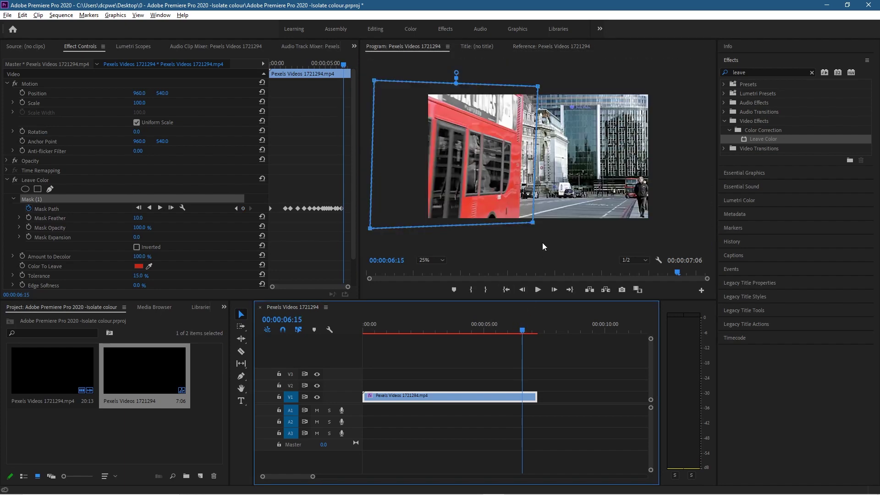
{"action": "left_click_drag", "start_coordinate": [502, 177], "coordinate": [489, 177]}
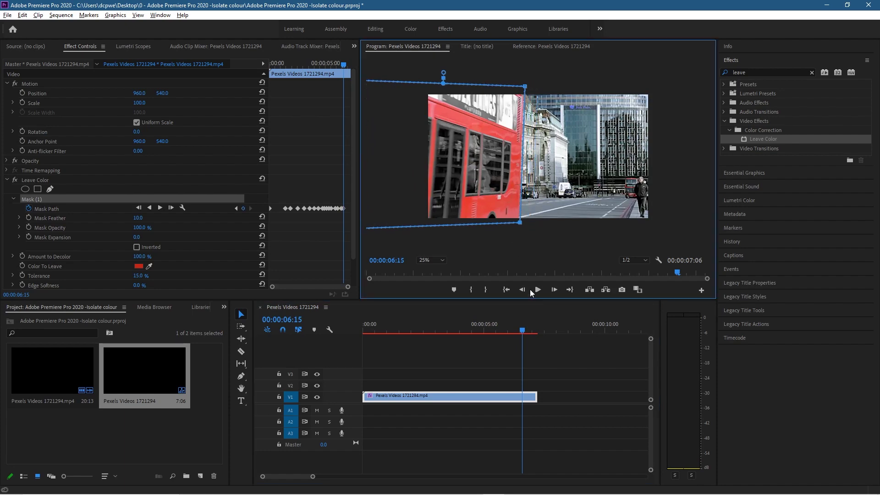
- At 00:00:06:17 and 00:00:06:20, slide the whole mask leftward so its right edge follows the rear of the bus
{"action": "left_click_drag", "start_coordinate": [527, 330], "coordinate": [529, 332]}
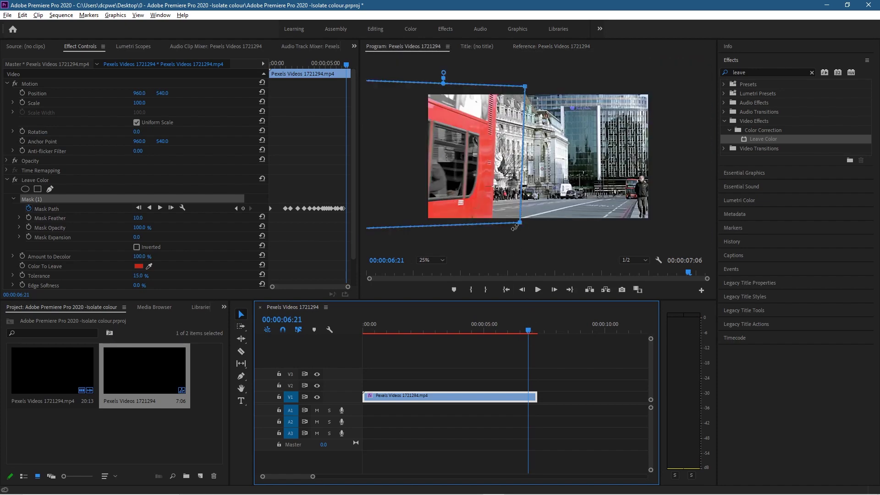
{"action": "left_click_drag", "start_coordinate": [526, 330], "coordinate": [526, 330]}
{"action": "left_click", "coordinate": [511, 203]}
{"action": "left_click_drag", "start_coordinate": [497, 192], "coordinate": [491, 193]}
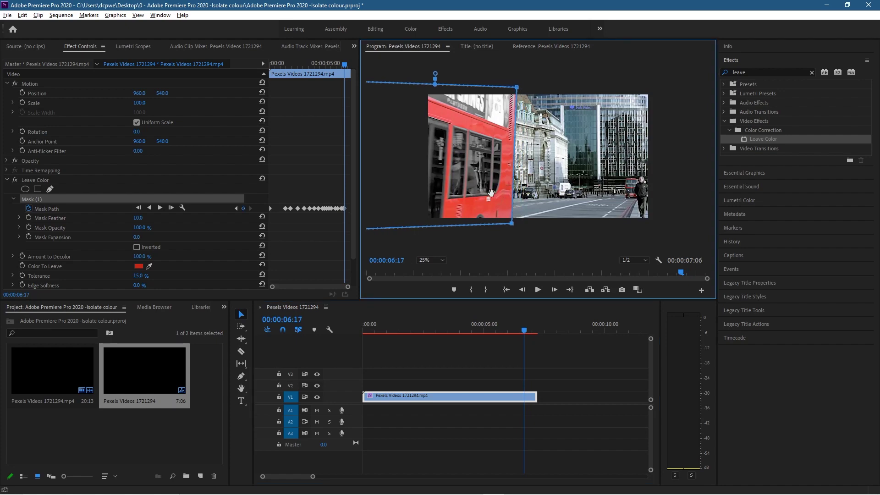
{"action": "left_click", "coordinate": [527, 330]}
{"action": "left_click_drag", "start_coordinate": [475, 200], "coordinate": [463, 200]}
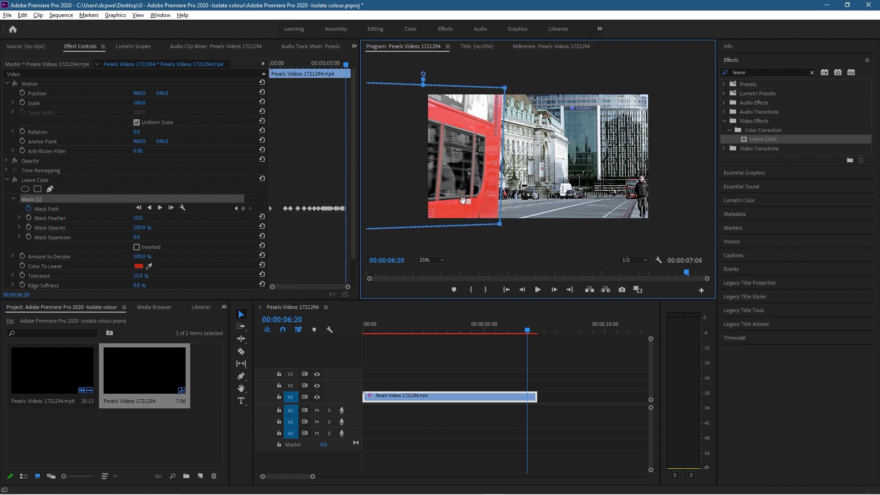
- At 00:00:06:23 and 00:00:07:02, shift the mask further leftward to keep its right edge at the departing bus's rear
{"action": "left_click", "coordinate": [529, 333]}
{"action": "left_click", "coordinate": [530, 330]}
{"action": "left_click_drag", "start_coordinate": [472, 195], "coordinate": [456, 194]}
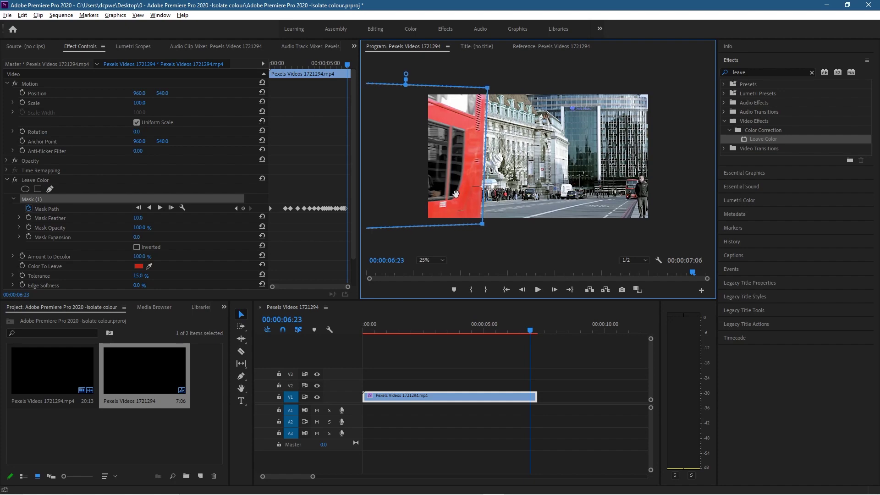
{"action": "left_click", "coordinate": [534, 331]}
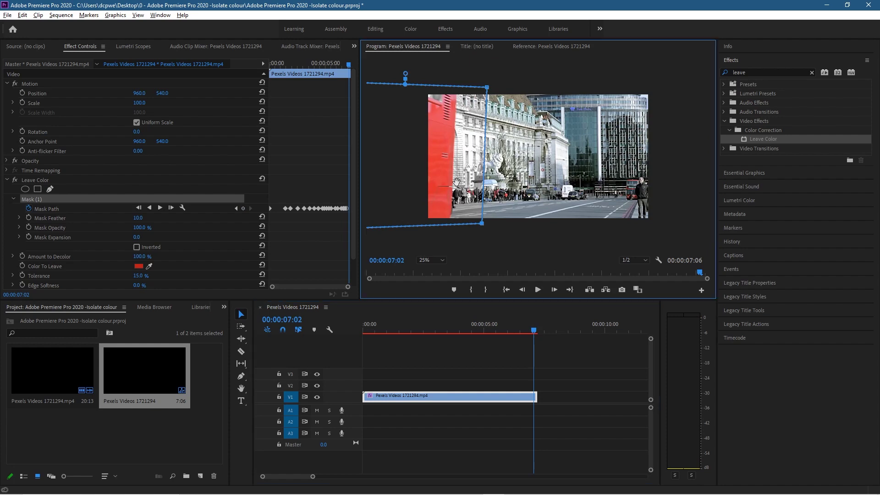
{"action": "left_click_drag", "start_coordinate": [456, 181], "coordinate": [426, 185]}
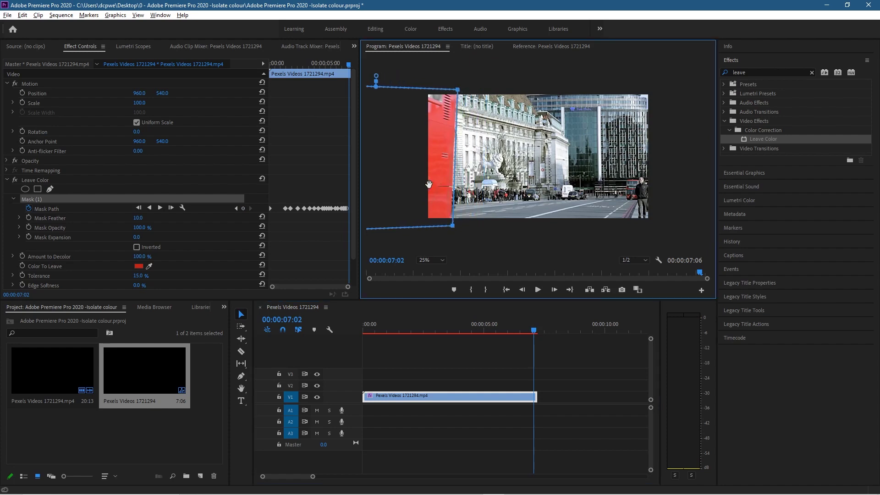
- At 00:00:07:04 and 00:00:07:05, move the mask leftward until it covers only the last sliver of the exiting bus
{"action": "left_click", "coordinate": [536, 330]}
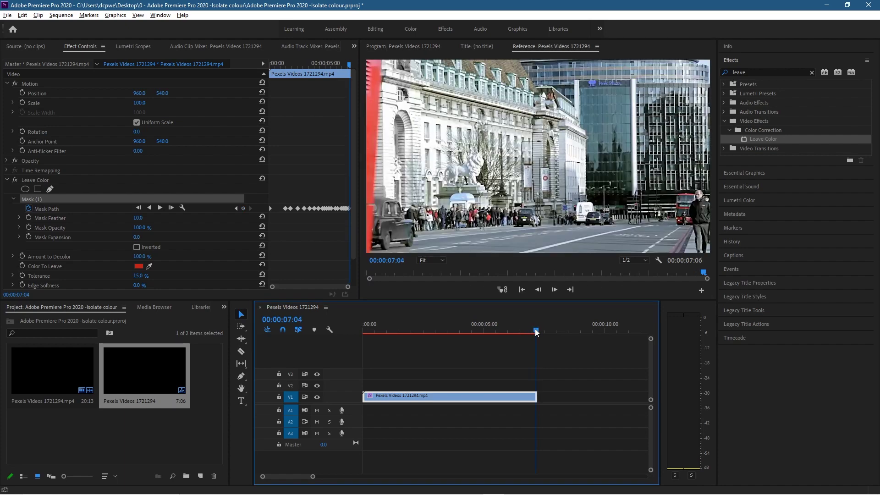
{"action": "left_click_drag", "start_coordinate": [447, 190], "coordinate": [429, 192]}
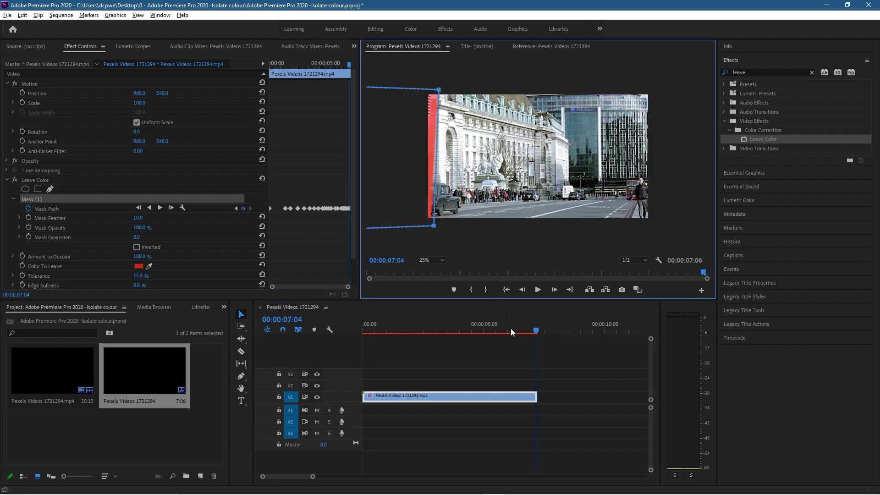
{"action": "left_click", "coordinate": [535, 329]}
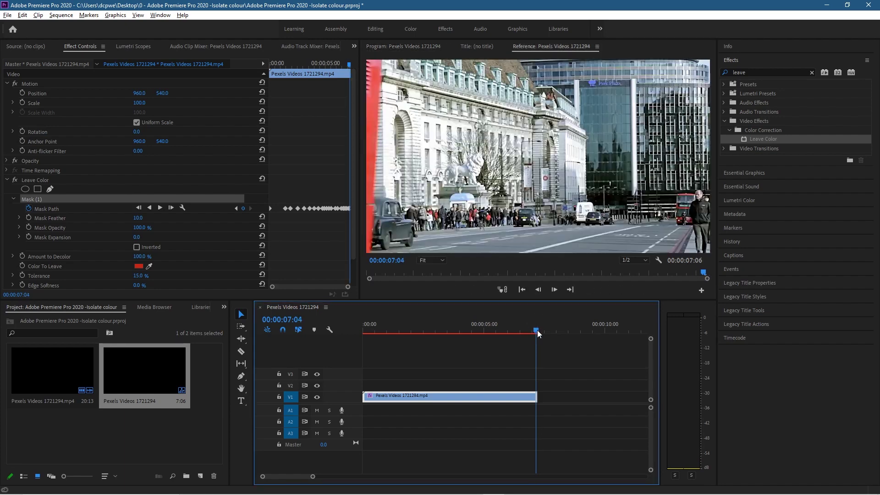
{"action": "left_click", "coordinate": [553, 290]}
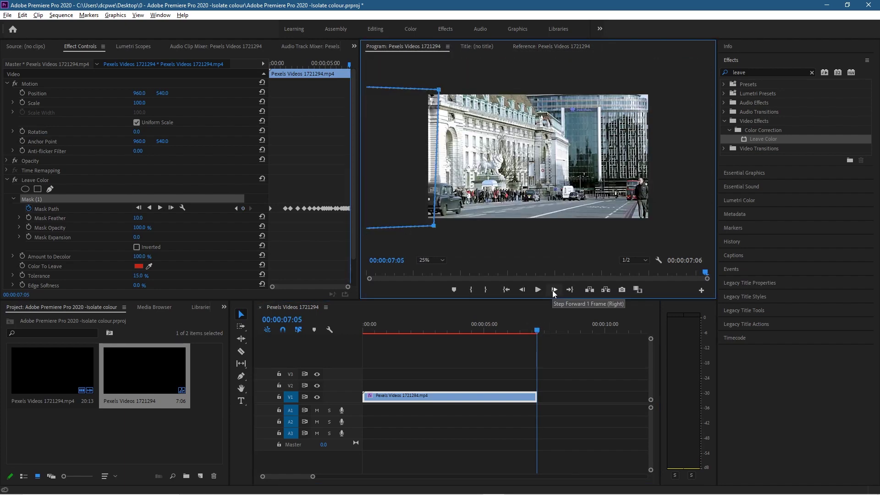
{"action": "left_click_drag", "start_coordinate": [418, 166], "coordinate": [412, 166]}
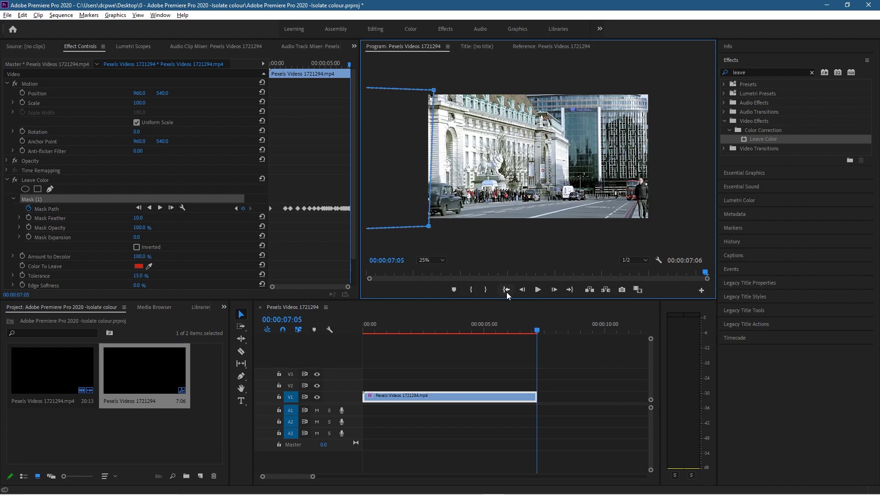
- Go back to 00:00:05:18 and raise the Leave Color effect's Edge Softness to 88%
{"action": "left_click_drag", "start_coordinate": [539, 326], "coordinate": [501, 328]}
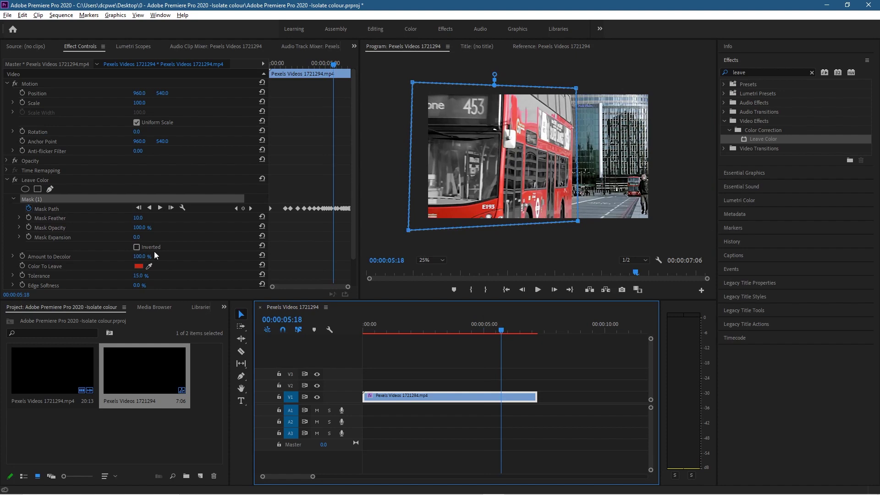
{"action": "left_click", "coordinate": [68, 208]}
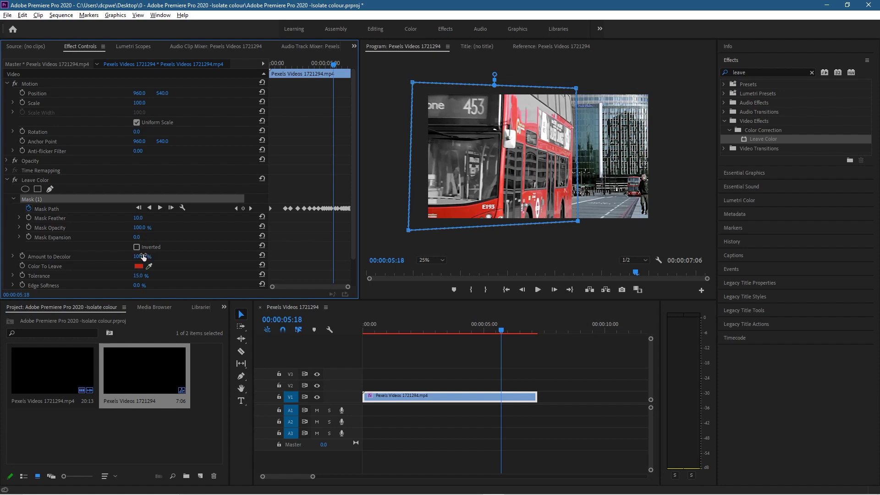
{"action": "scroll", "coordinate": [145, 255], "scroll_direction": "down", "scroll_amount": 3}
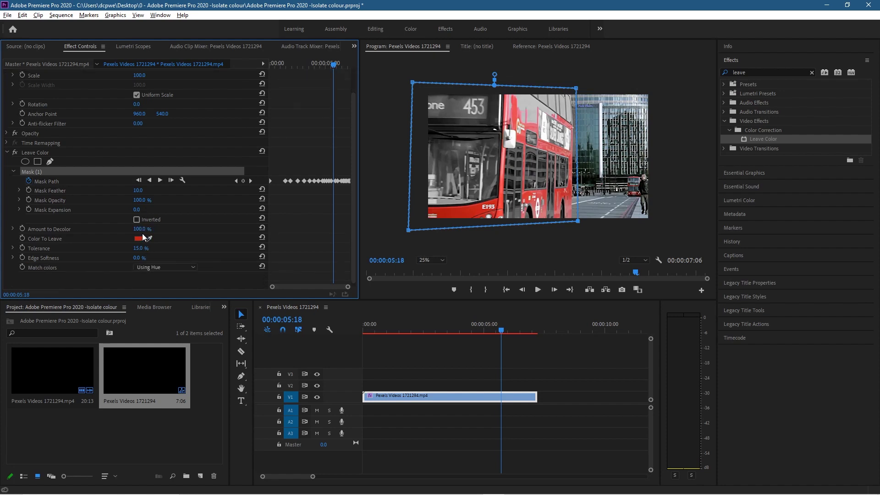
{"action": "left_click_drag", "start_coordinate": [140, 230], "coordinate": [140, 257]}
- Move the playhead to 00:00:04:01 and fit the whole frame in the Program monitor
{"action": "left_click_drag", "start_coordinate": [496, 329], "coordinate": [461, 330]}
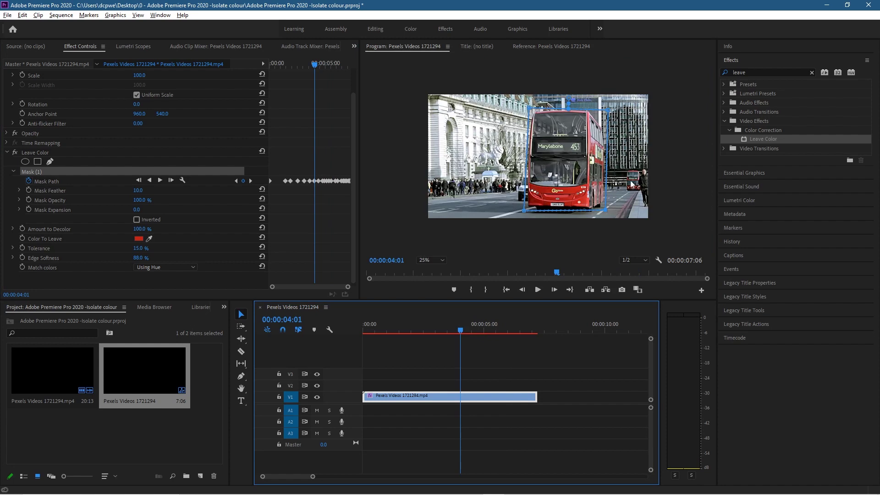
{"action": "left_click", "coordinate": [434, 260]}
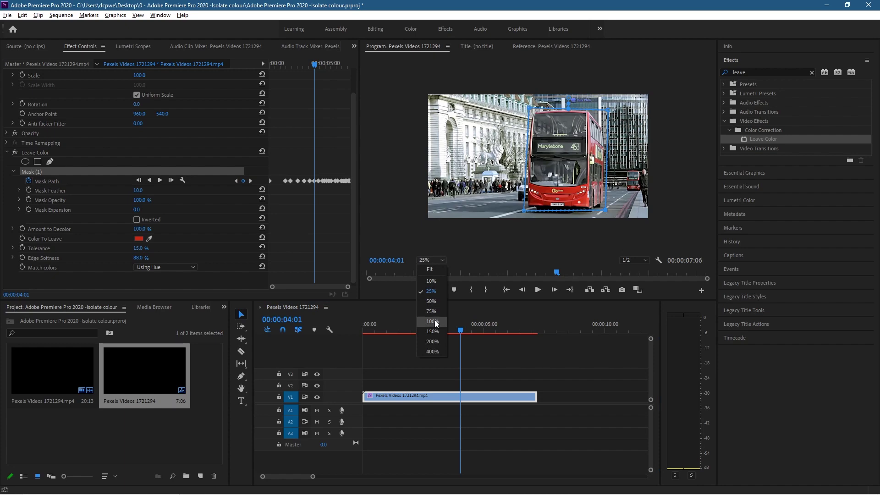
{"action": "left_click", "coordinate": [434, 269]}
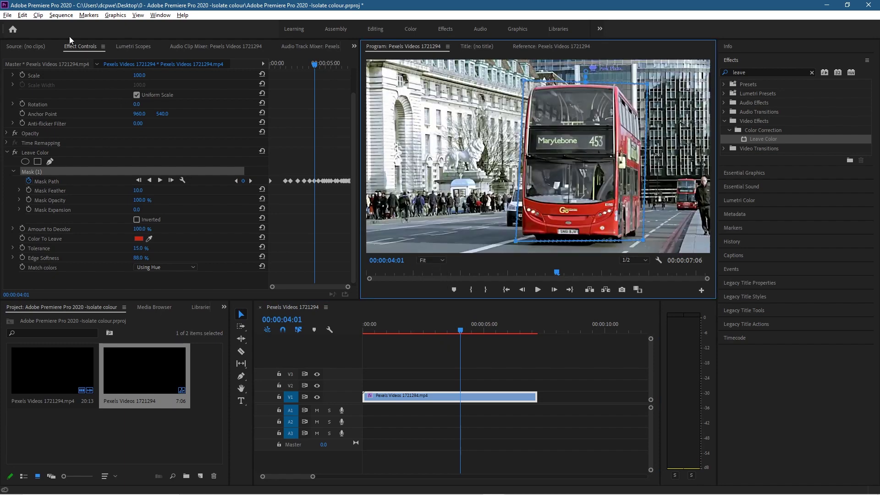
{"action": "left_click", "coordinate": [9, 15]}
{"action": "left_click", "coordinate": [551, 46]}
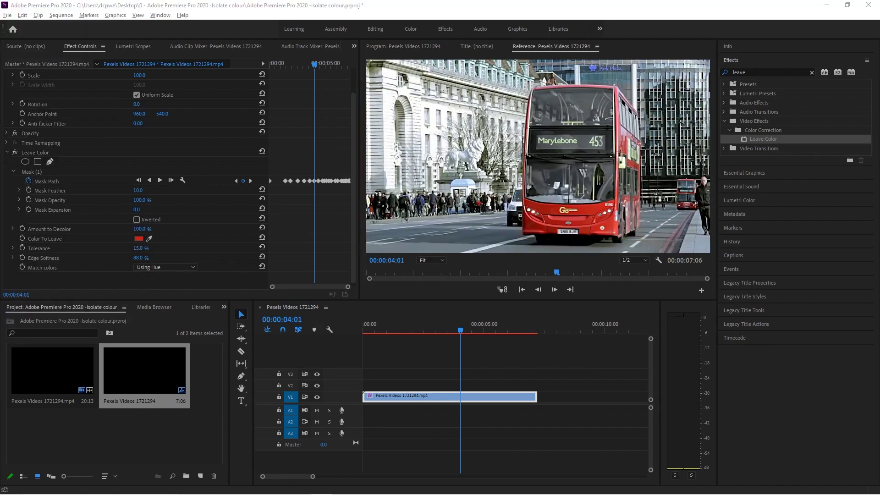
- Search the effects for "color bal" and apply Color Balance (HLS) to the street clip on V1
{"action": "left_click", "coordinate": [743, 73]}
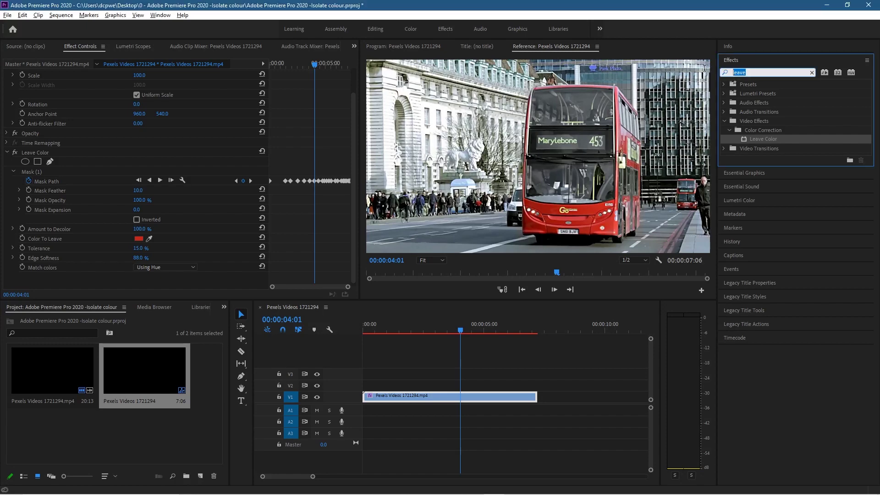
{"action": "type", "text": "coo"}
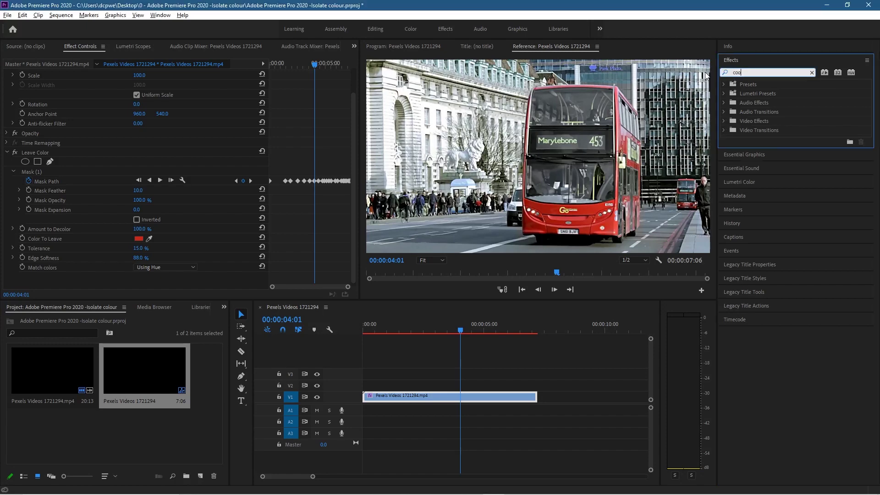
{"action": "type", "text": "or"}
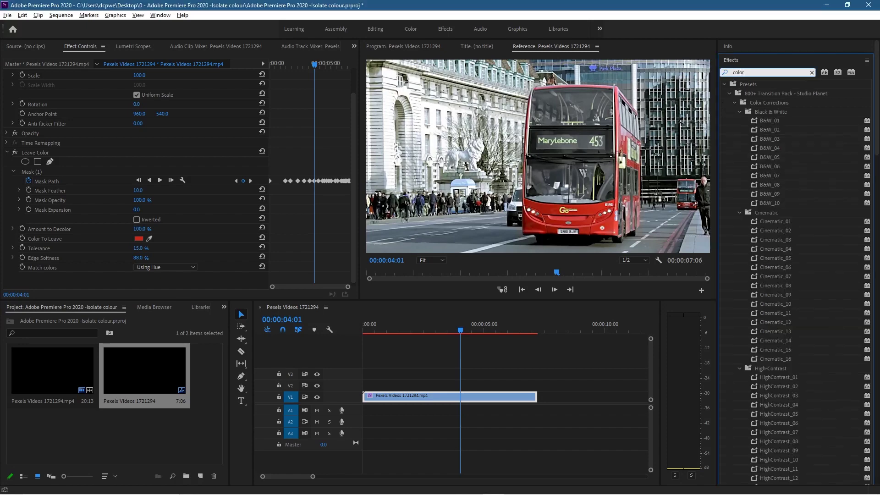
{"action": "type", "text": " bal"}
{"action": "left_click", "coordinate": [766, 149]}
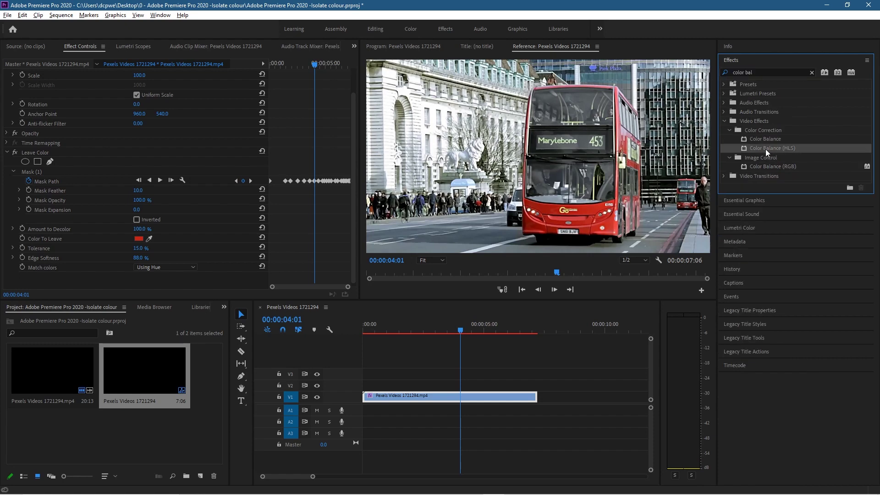
{"action": "left_click_drag", "start_coordinate": [788, 149], "coordinate": [404, 397]}
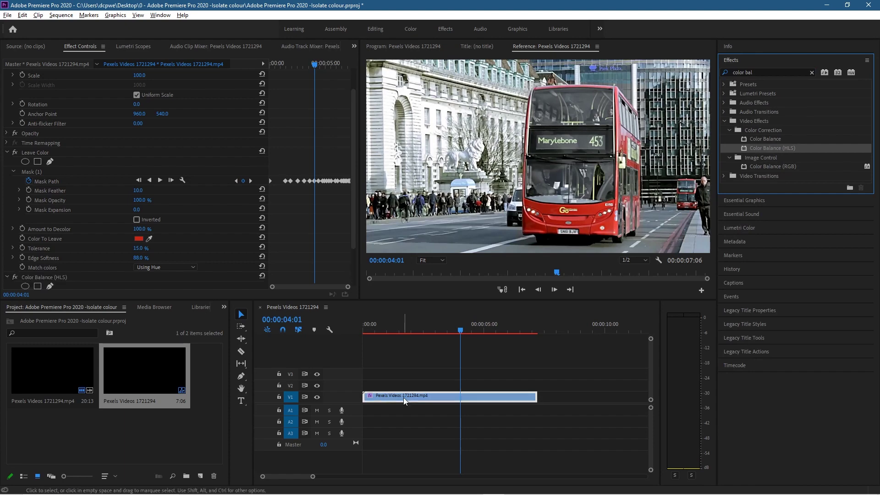
- Copy the keyframed mask from Leave Color and paste it into the Color Balance (HLS) effect
{"action": "scroll", "coordinate": [108, 258], "scroll_direction": "down", "scroll_amount": 2}
{"action": "scroll", "coordinate": [108, 258], "scroll_direction": "down", "scroll_amount": 1}
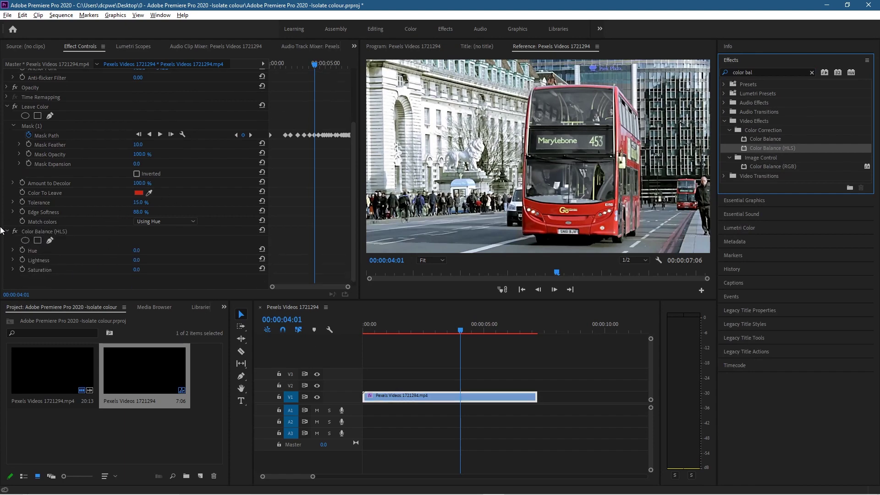
{"action": "scroll", "coordinate": [51, 263], "scroll_direction": "down", "scroll_amount": 1}
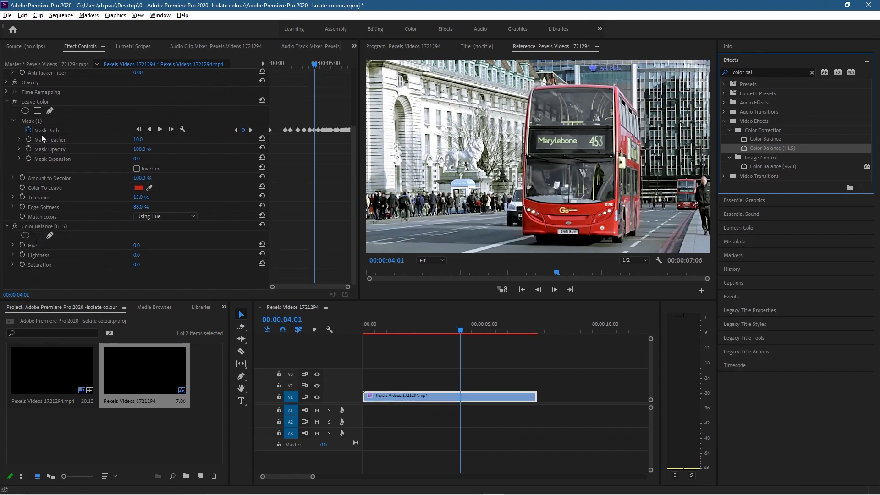
{"action": "left_click", "coordinate": [38, 120]}
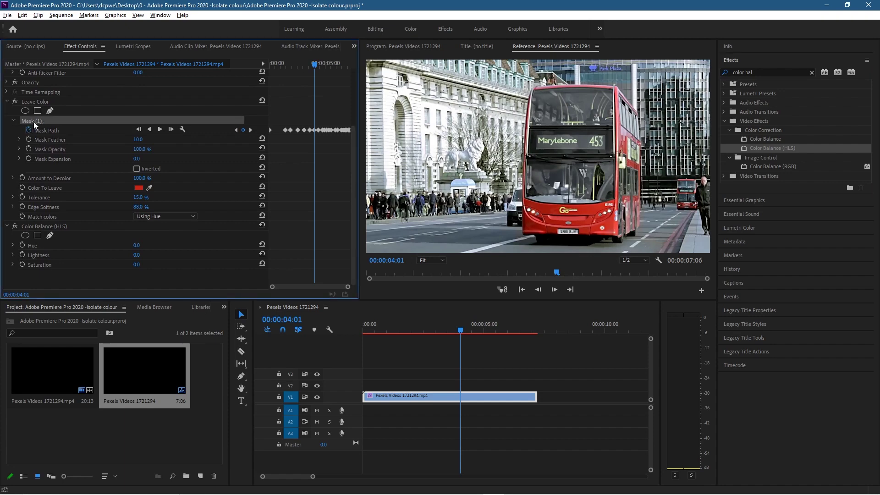
{"action": "right_click", "coordinate": [33, 122]}
{"action": "left_click", "coordinate": [62, 177]}
{"action": "left_click", "coordinate": [51, 226]}
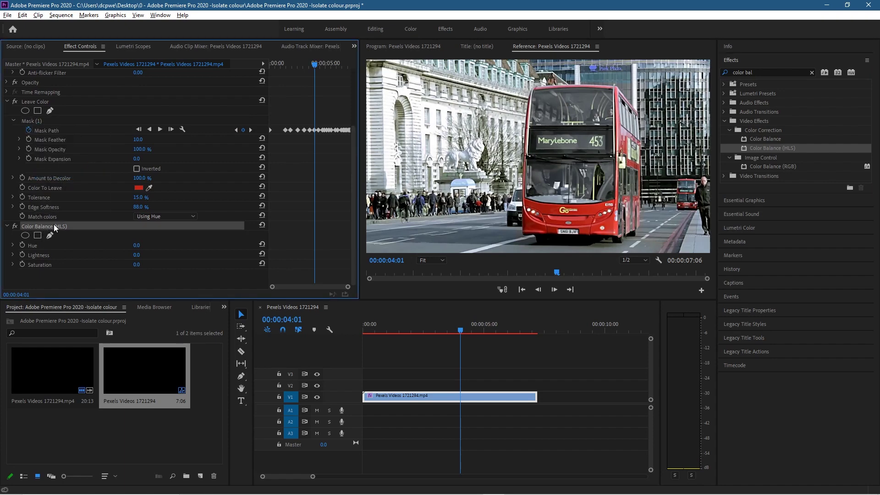
{"action": "right_click", "coordinate": [51, 224]}
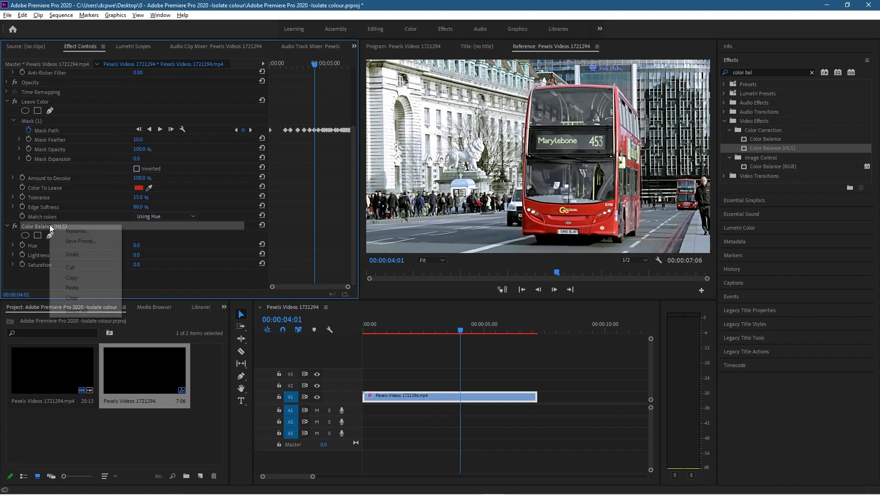
{"action": "left_click", "coordinate": [72, 287]}
- Invert the mask pasted into Color Balance (HLS) so the effect applies to everything outside the bus
{"action": "scroll", "coordinate": [126, 256], "scroll_direction": "down", "scroll_amount": 3}
{"action": "left_click", "coordinate": [137, 239]}
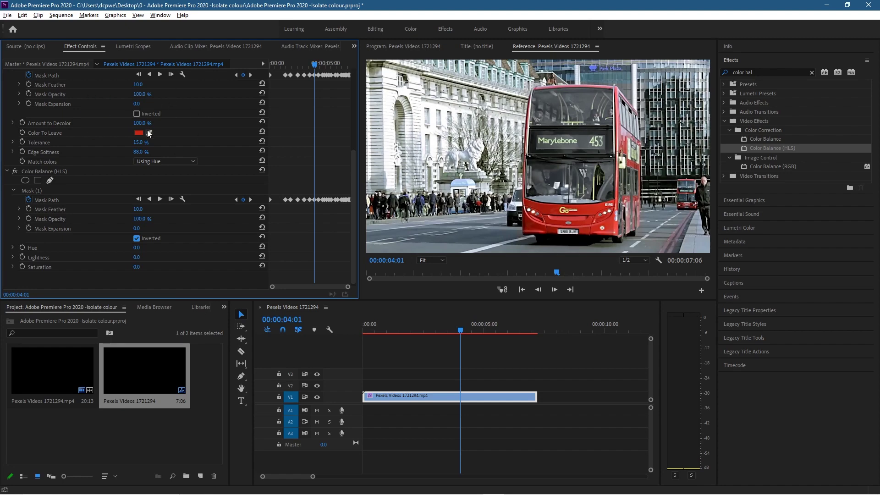
{"action": "scroll", "coordinate": [138, 114], "scroll_direction": "up", "scroll_amount": 2}
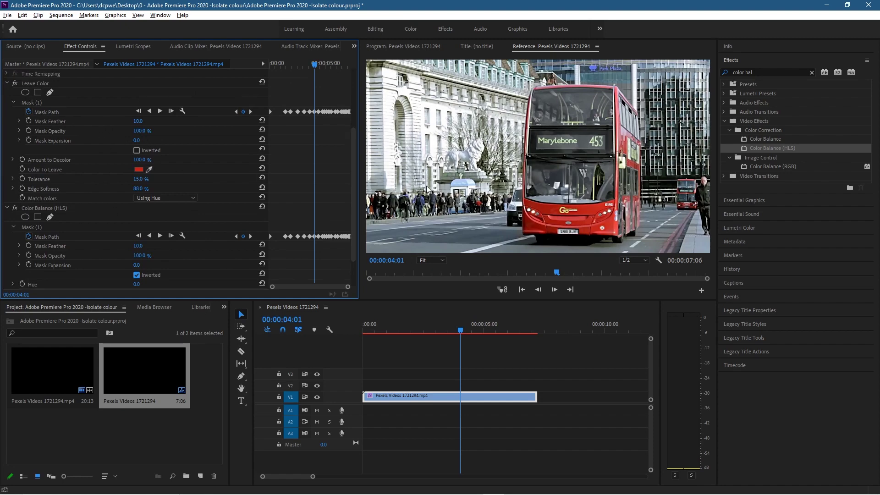
{"action": "scroll", "coordinate": [92, 271], "scroll_direction": "down", "scroll_amount": 2}
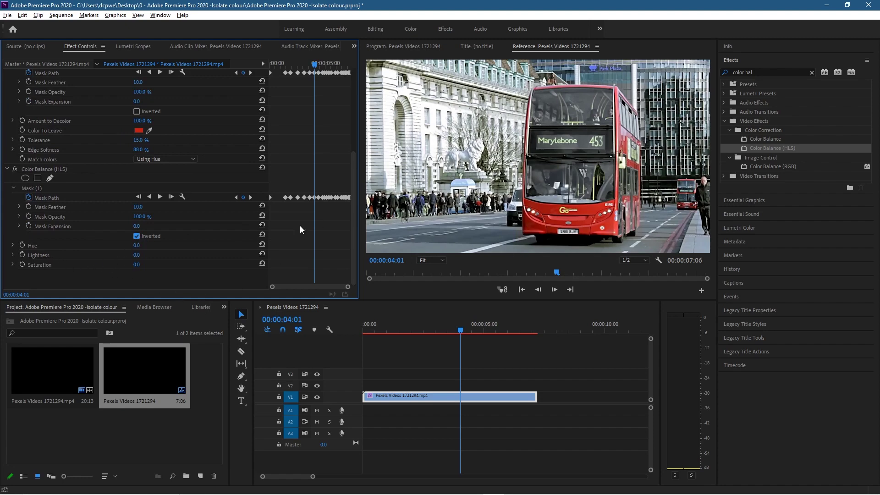
- Lower the Color Balance (HLS) Saturation to -100 and scrub to 00:00:06:24 to review the desaturated surroundings
{"action": "left_click_drag", "start_coordinate": [135, 266], "coordinate": [87, 266]}
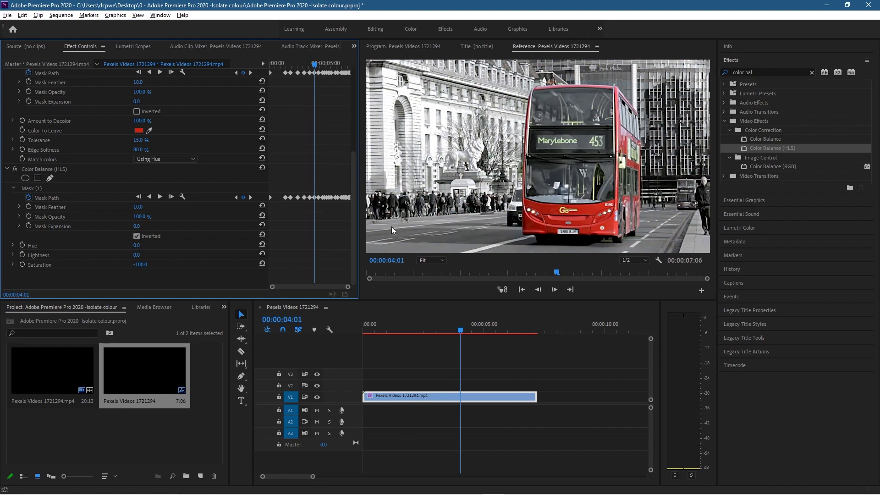
{"action": "mouse_move", "coordinate": [140, 265]}
{"action": "left_mouse_down"}
{"action": "mouse_move", "coordinate": [177, 265]}
{"action": "mouse_move", "coordinate": [103, 265]}
{"action": "mouse_move", "coordinate": [186, 265]}
{"action": "mouse_move", "coordinate": [156, 263]}
{"action": "left_mouse_up"}
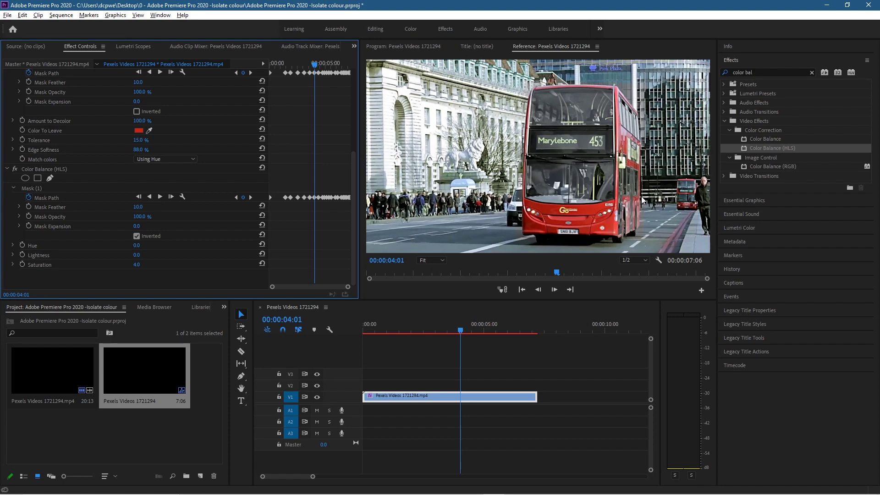
{"action": "left_click_drag", "start_coordinate": [137, 264], "coordinate": [90, 265]}
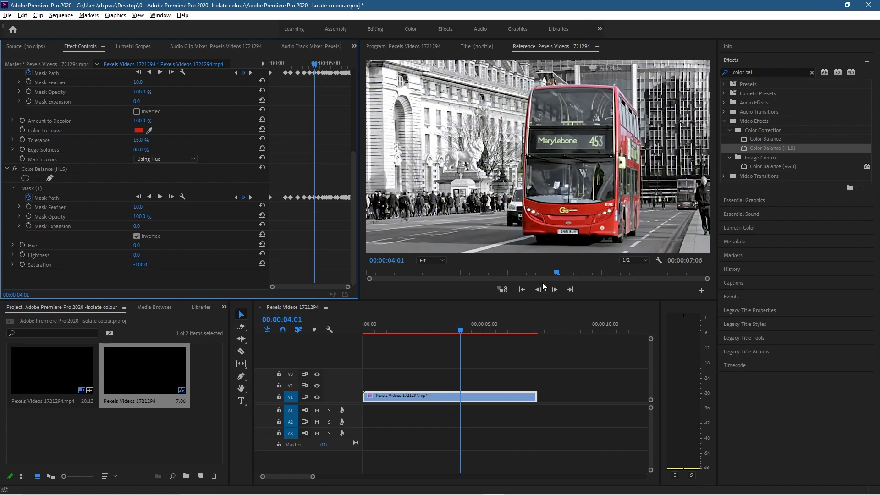
{"action": "left_click_drag", "start_coordinate": [476, 329], "coordinate": [531, 332]}
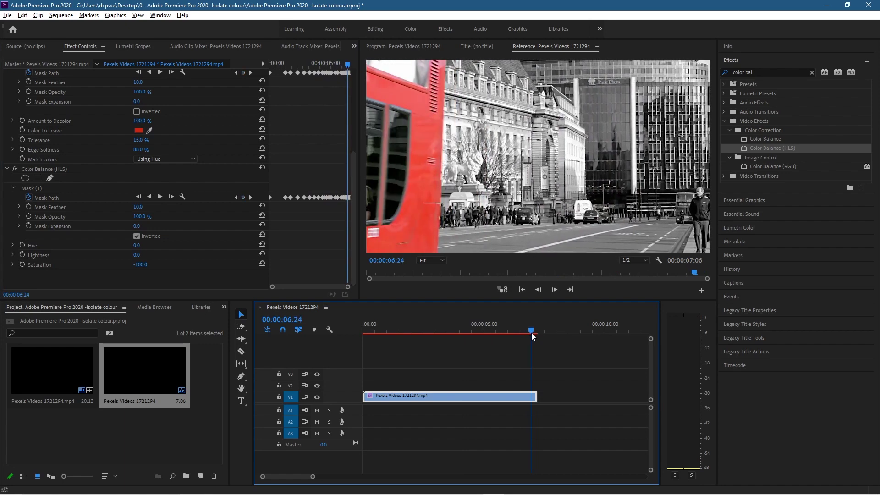
- Bring up the Program monitor, park at 00:00:04:19 and raise the Leave Color Tolerance and Edge Softness to 100%
{"action": "key", "text": "shift+4"}
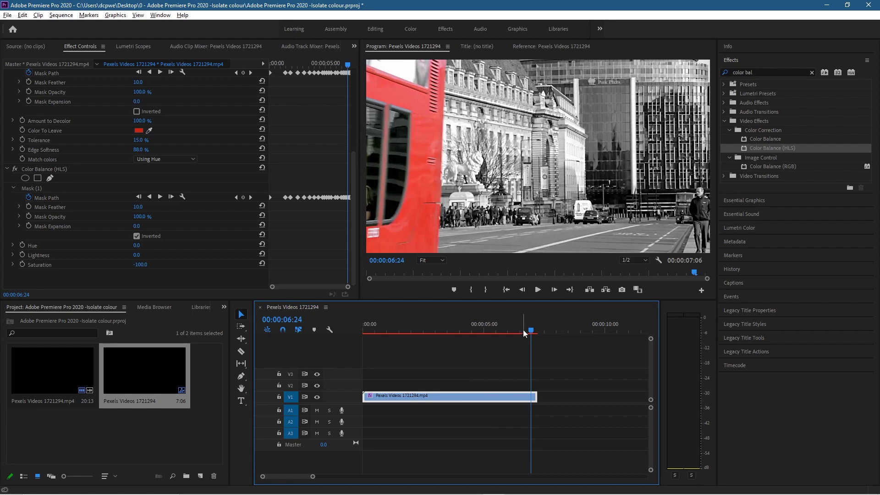
{"action": "left_click_drag", "start_coordinate": [532, 329], "coordinate": [477, 330]}
{"action": "scroll", "coordinate": [100, 145], "scroll_direction": "up", "scroll_amount": 3}
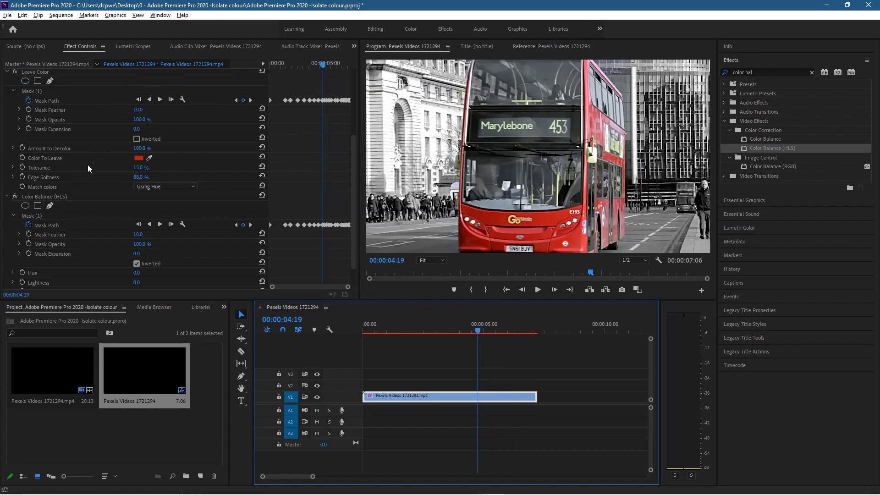
{"action": "left_click_drag", "start_coordinate": [136, 168], "coordinate": [149, 148]}
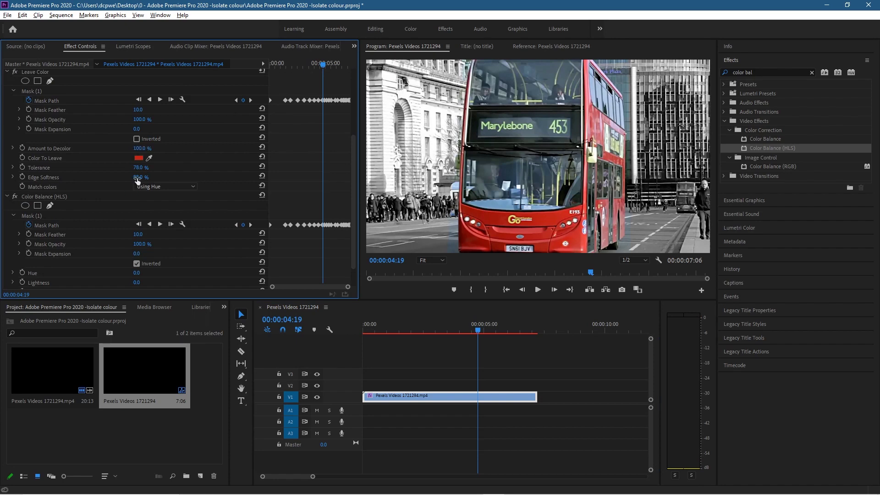
{"action": "mouse_move", "coordinate": [138, 177]}
{"action": "left_mouse_down"}
{"action": "mouse_move", "coordinate": [99, 177]}
{"action": "mouse_move", "coordinate": [140, 177]}
{"action": "left_mouse_up"}
{"action": "left_click_drag", "start_coordinate": [138, 168], "coordinate": [156, 167]}
- Play the sequence from 00:00:00:00 to review the bus colour with the raised Leave Color settings
{"action": "left_click", "coordinate": [491, 330]}
{"action": "left_click_drag", "start_coordinate": [491, 331], "coordinate": [357, 337]}
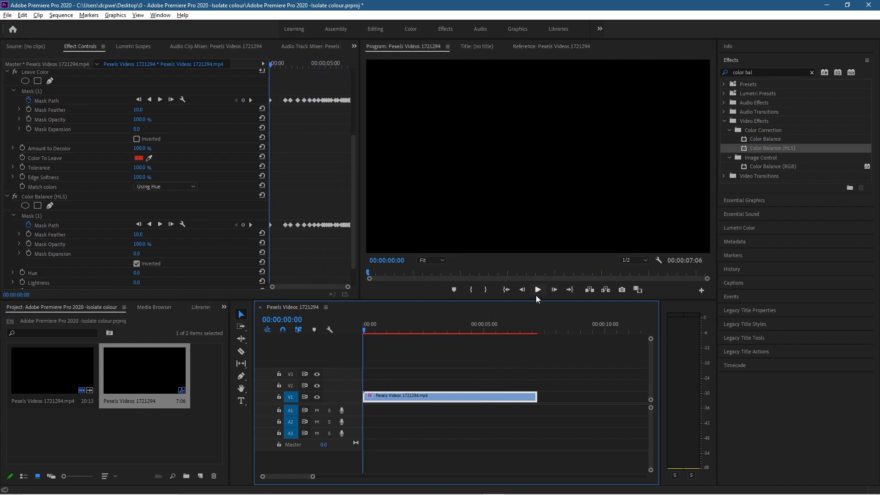
{"action": "left_click", "coordinate": [538, 290]}
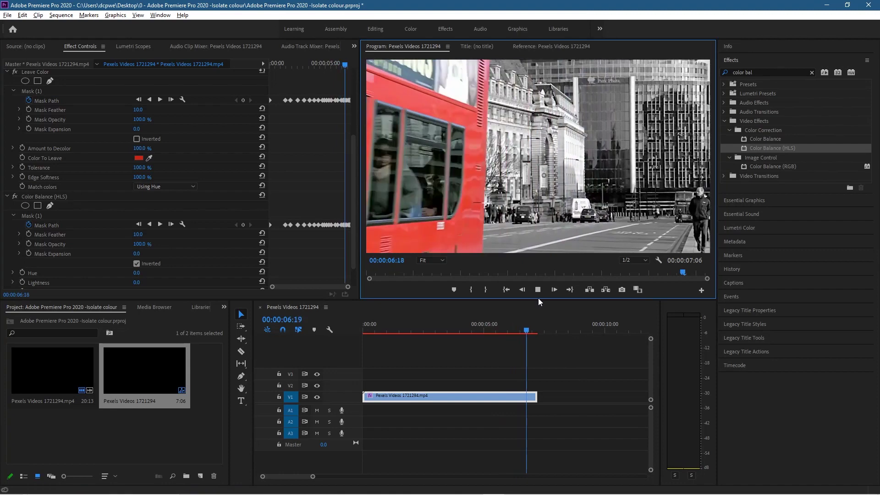
- Park at 00:00:04:12 and lower the Leave Color Tolerance and Edge Softness to 33%
{"action": "left_click_drag", "start_coordinate": [534, 332], "coordinate": [471, 331]}
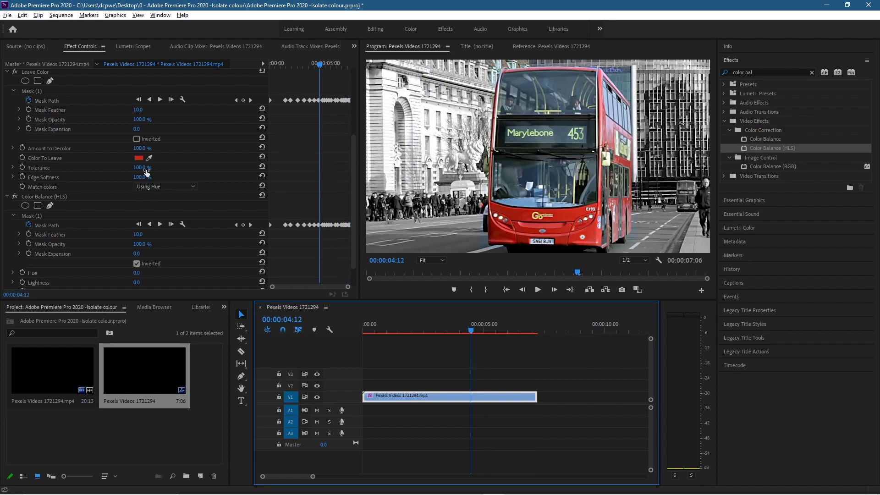
{"action": "mouse_move", "coordinate": [141, 168]}
{"action": "left_mouse_down"}
{"action": "mouse_move", "coordinate": [133, 167]}
{"action": "mouse_move", "coordinate": [153, 167]}
{"action": "left_mouse_up"}
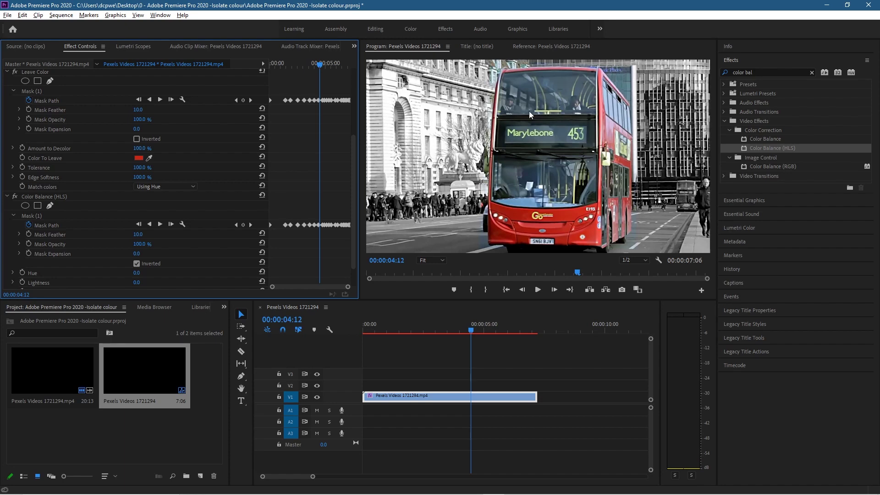
{"action": "left_click_drag", "start_coordinate": [140, 171], "coordinate": [133, 171]}
{"action": "left_click_drag", "start_coordinate": [137, 176], "coordinate": [128, 177]}
- Return to the start and play the sequence again to check the bus with the lowered Tolerance and Edge Softness
{"action": "left_click_drag", "start_coordinate": [466, 331], "coordinate": [347, 342]}
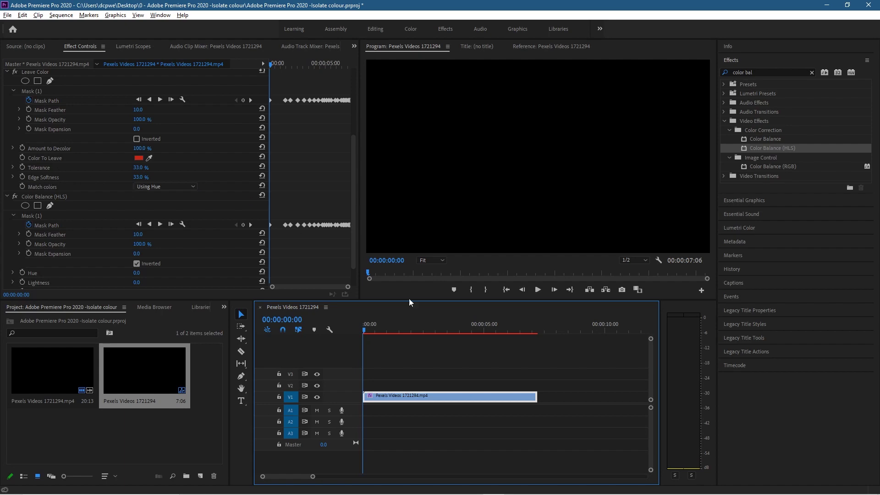
{"action": "left_click", "coordinate": [538, 290]}
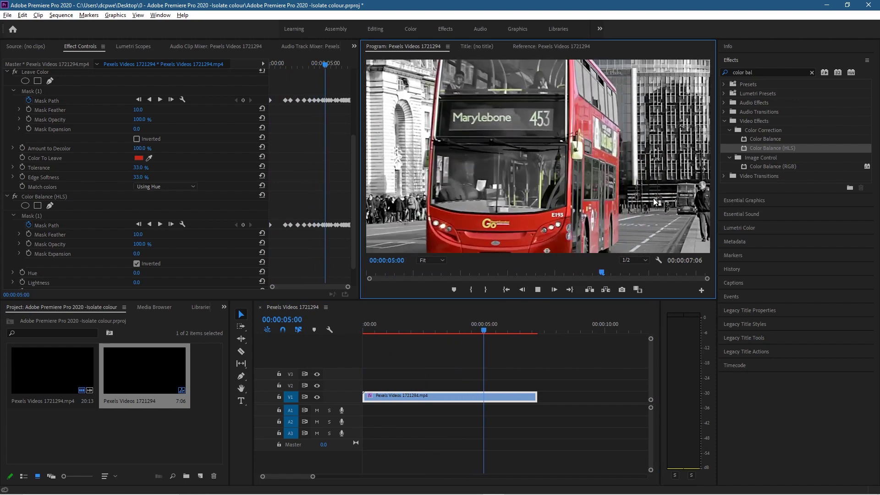
{"action": "left_click", "coordinate": [537, 291]}
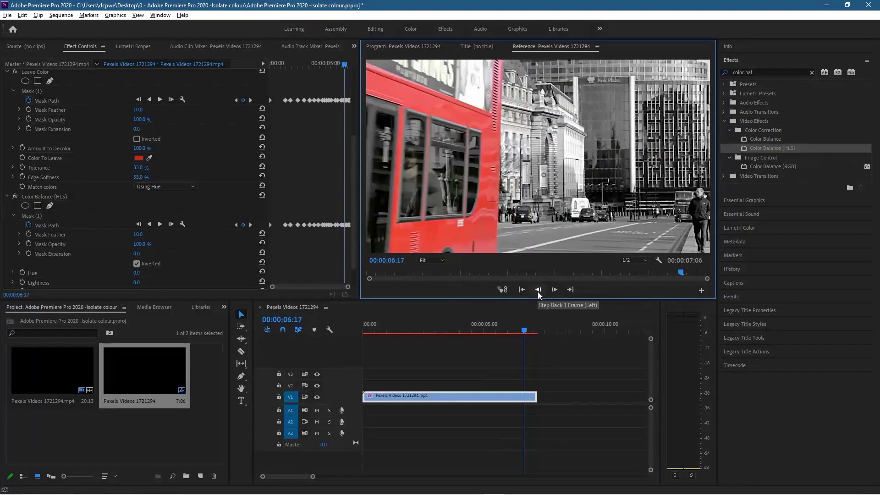
- Fine-tune Leave Color at 00:00:03:10 to 21% Tolerance and 32% Edge Softness, and check the result at 00:00:02:05
{"action": "left_click_drag", "start_coordinate": [681, 272], "coordinate": [529, 278]}
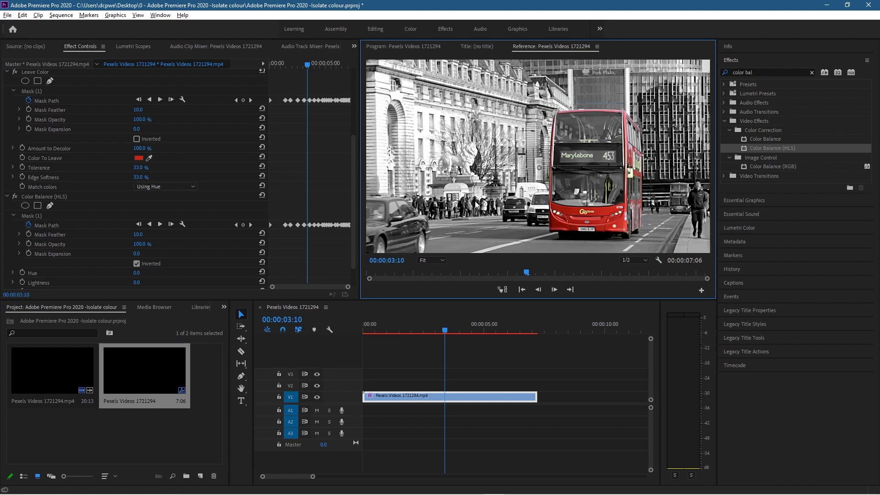
{"action": "left_click", "coordinate": [140, 168]}
{"action": "type", "text": "0"}
{"action": "key", "text": "Return"}
{"action": "left_click_drag", "start_coordinate": [137, 168], "coordinate": [115, 167]}
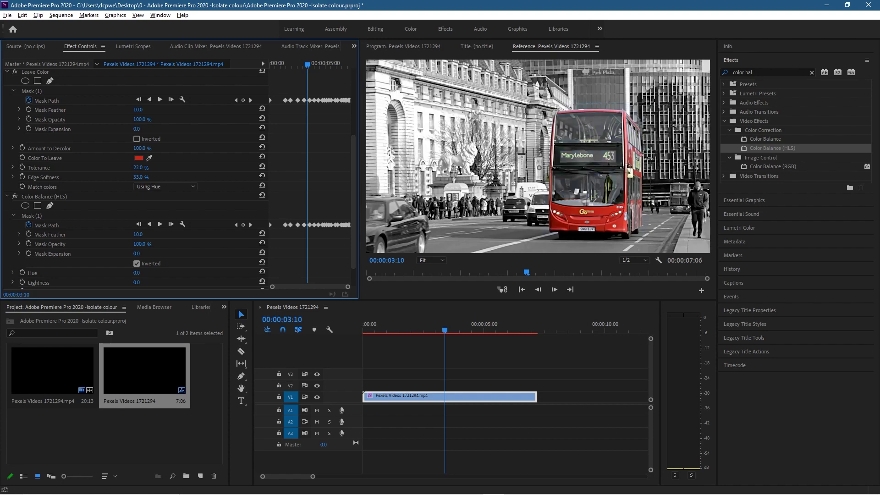
{"action": "left_click_drag", "start_coordinate": [137, 148], "coordinate": [165, 148]}
{"action": "mouse_move", "coordinate": [139, 177]}
{"action": "left_mouse_down"}
{"action": "mouse_move", "coordinate": [170, 177]}
{"action": "mouse_move", "coordinate": [110, 177]}
{"action": "mouse_move", "coordinate": [149, 177]}
{"action": "left_mouse_up"}
{"action": "left_click_drag", "start_coordinate": [526, 273], "coordinate": [469, 271]}
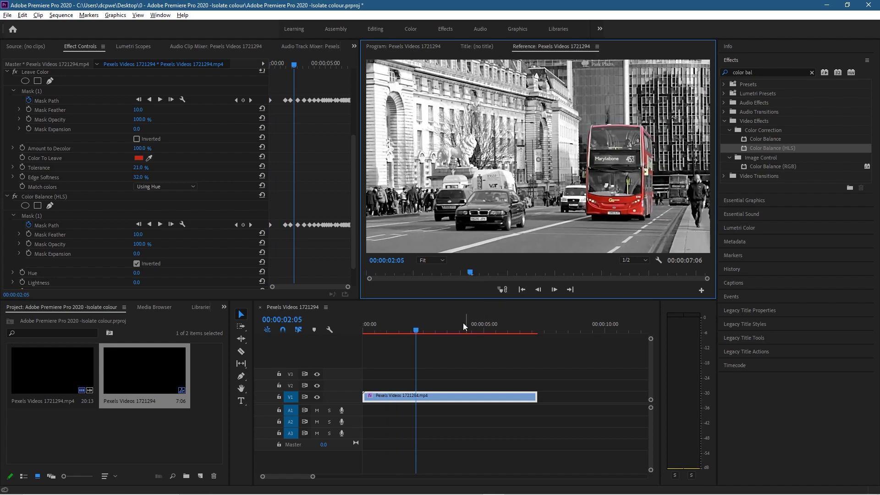
- Save the project and close its project folder window in File Explorer
{"action": "left_click", "coordinate": [8, 15]}
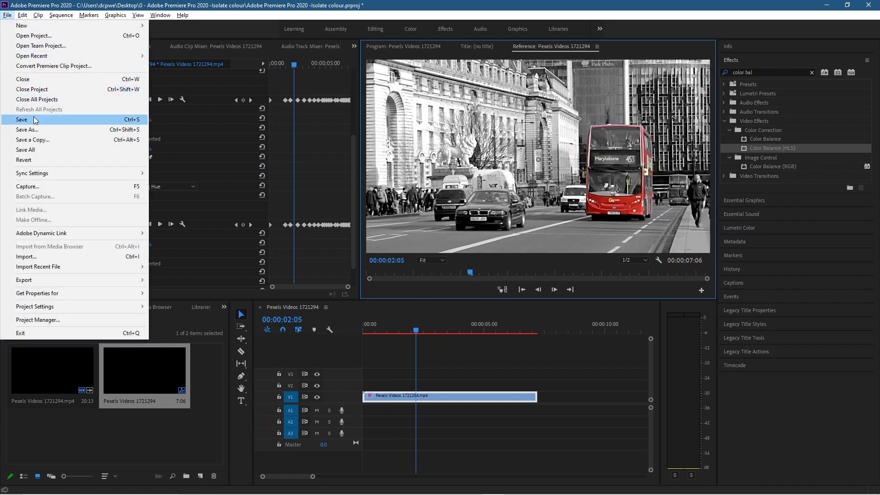
{"action": "left_click", "coordinate": [133, 120]}
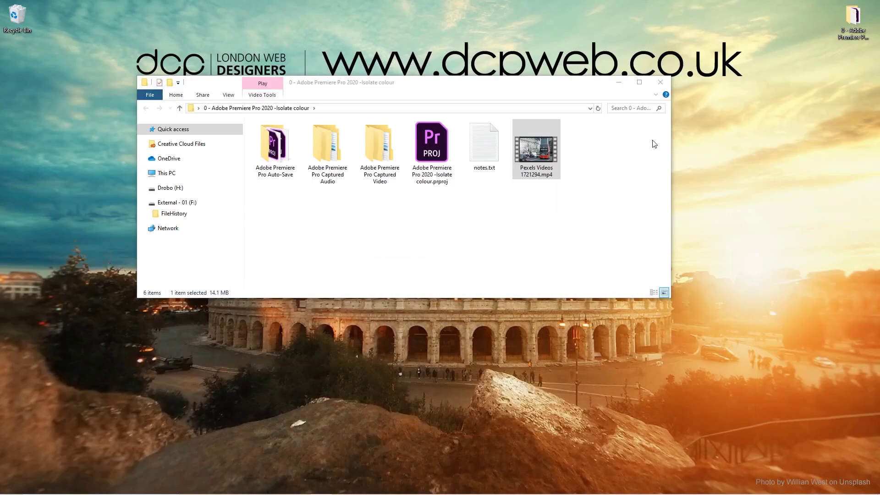
{"action": "left_click", "coordinate": [661, 82]}
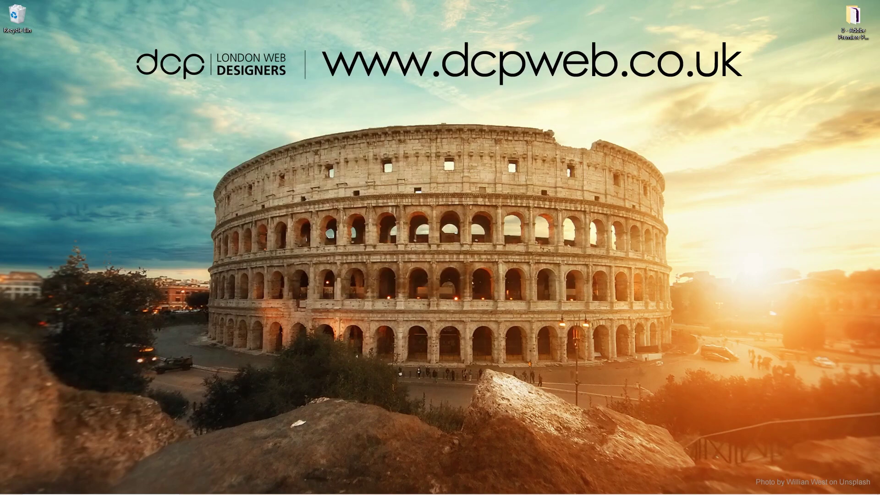